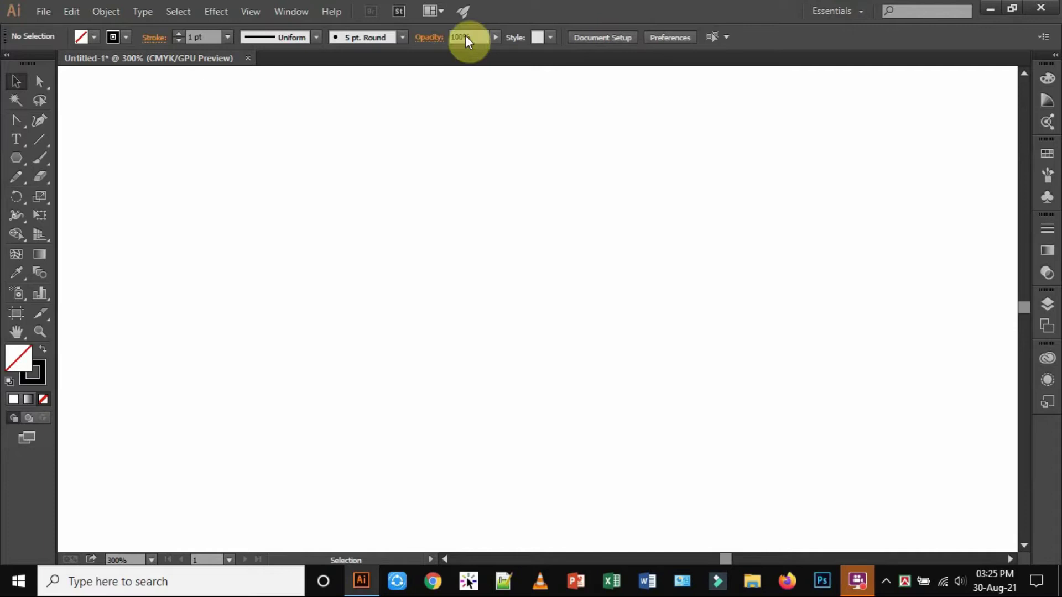
Draw an unfilled square about 99 pt wide with a 1 pt black stroke on the empty artboard
left_click(22, 166)
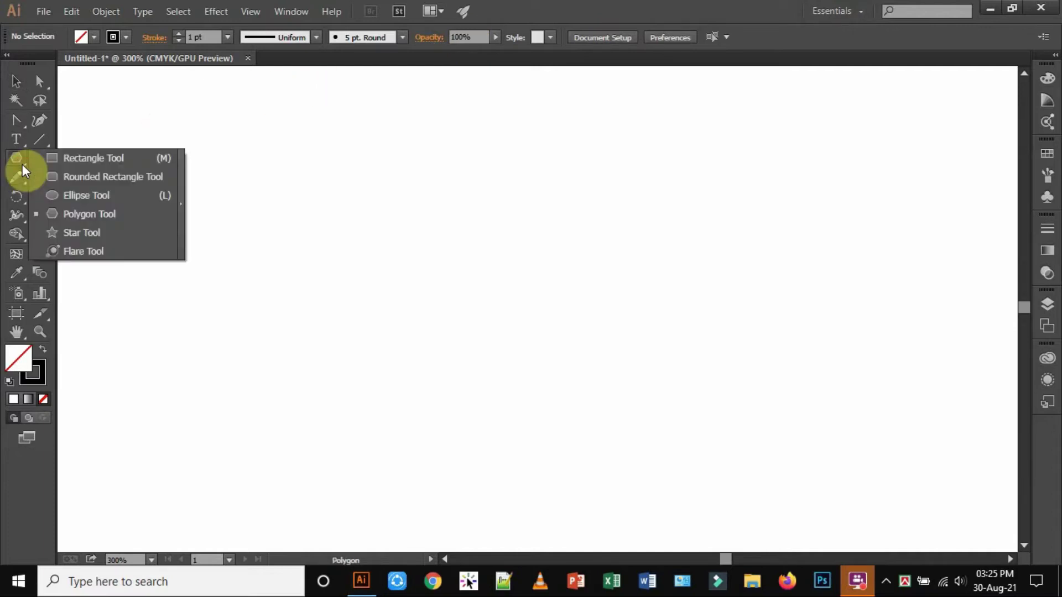
left_click(104, 160)
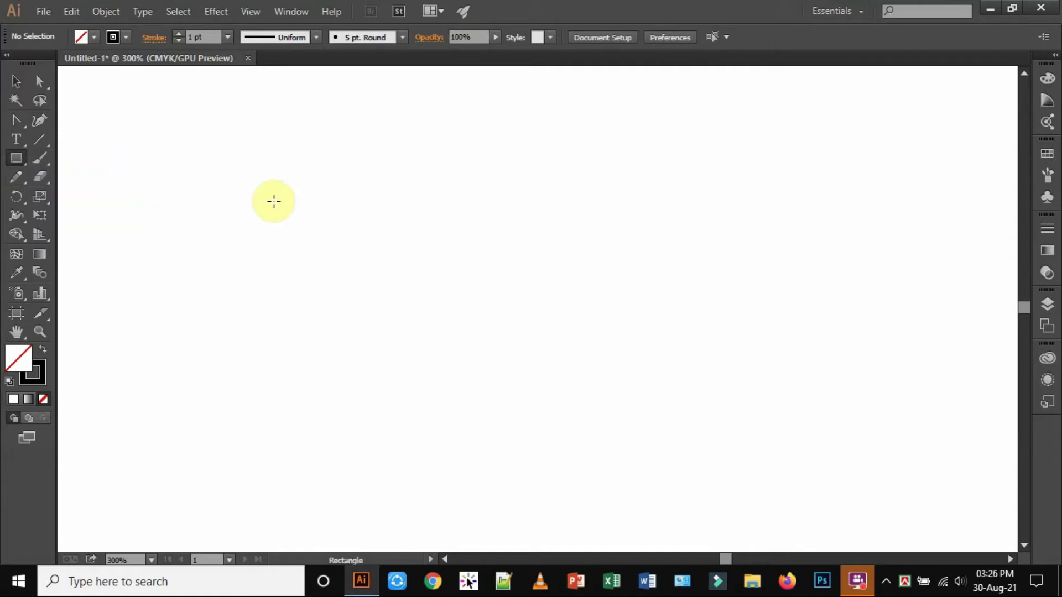
left_click_drag(274, 202, 505, 423)
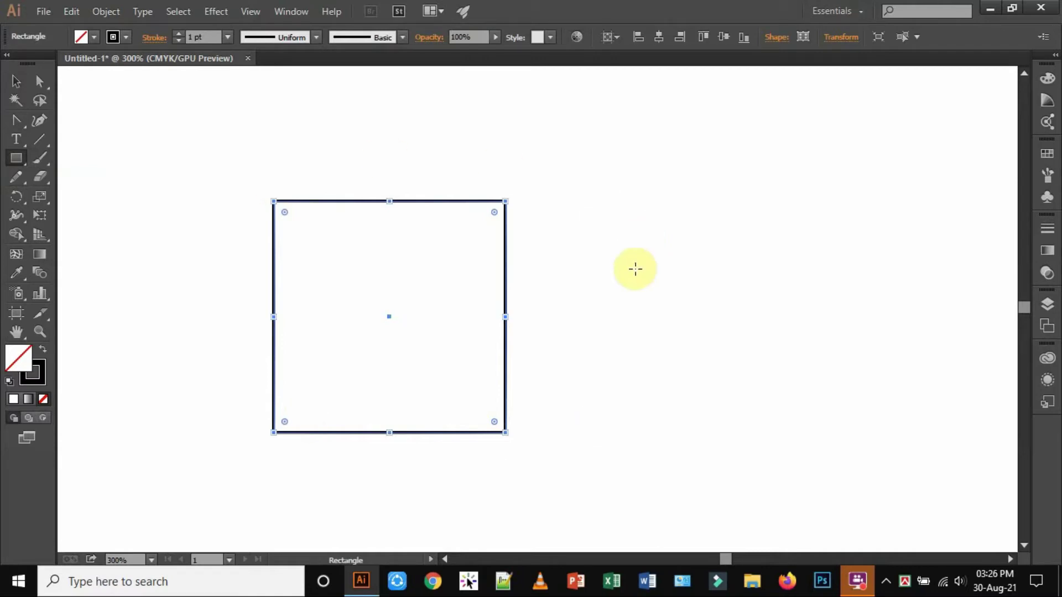
key("ctrl+plus")
left_click_drag(462, 236, 655, 235)
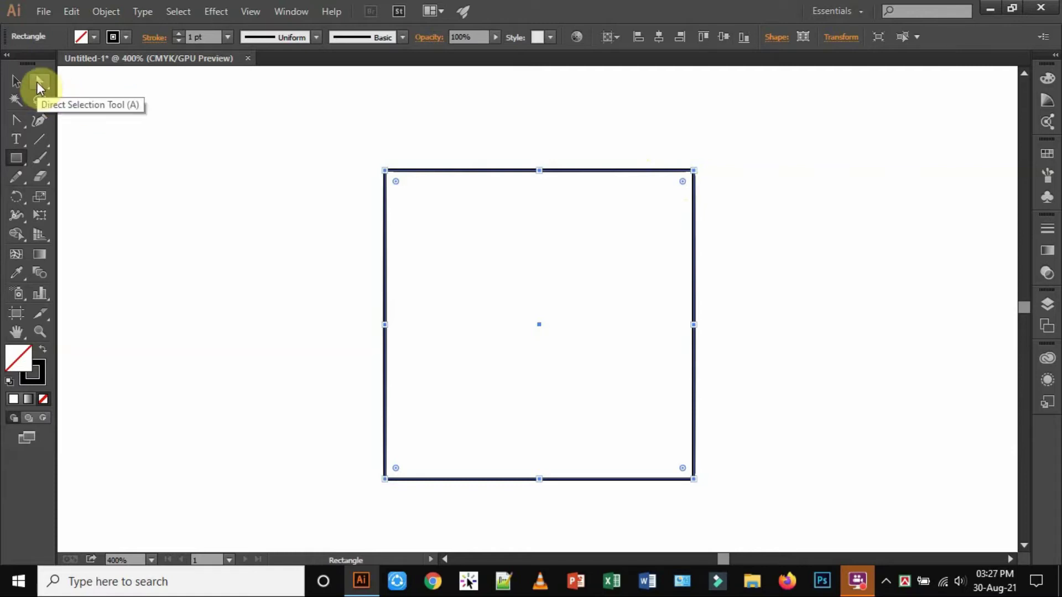
Try rounding all four corners of the square together to a radius of about 30 pt, and undo it
left_click(38, 82)
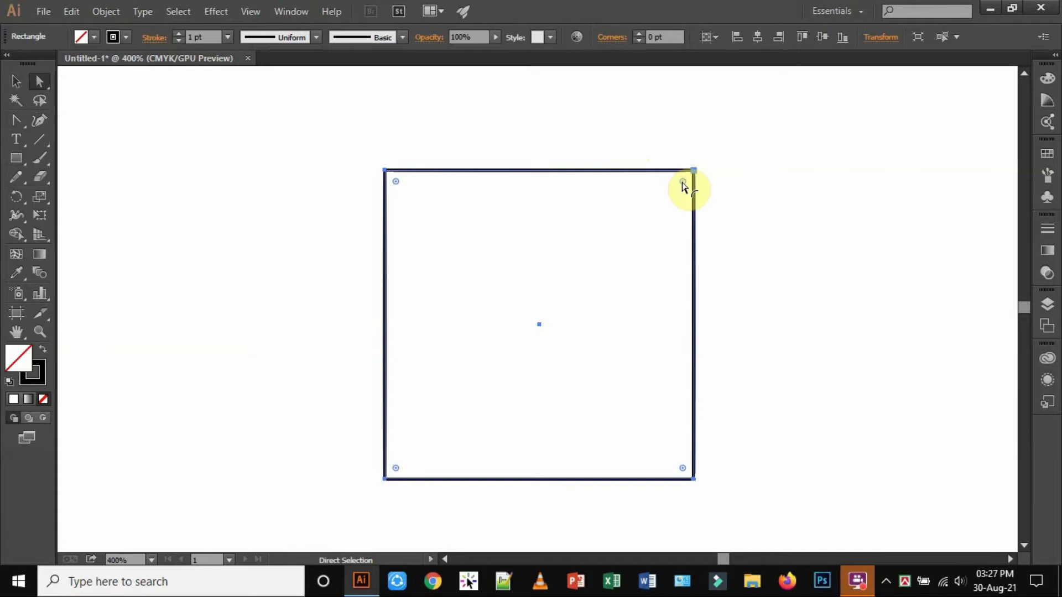
left_click_drag(683, 184, 593, 258)
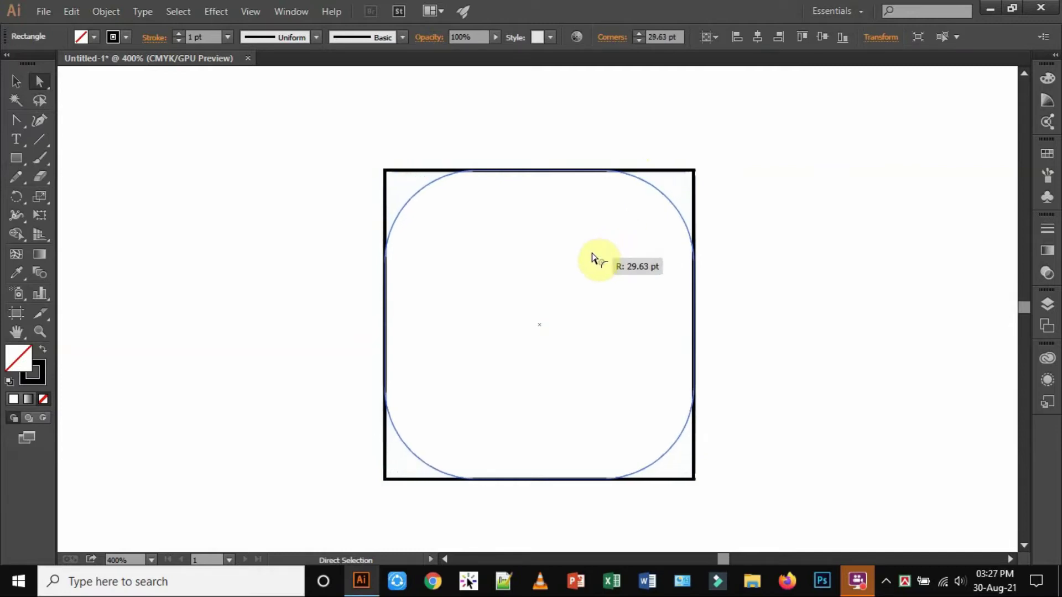
left_click_drag(593, 258, 593, 258)
left_click(878, 261)
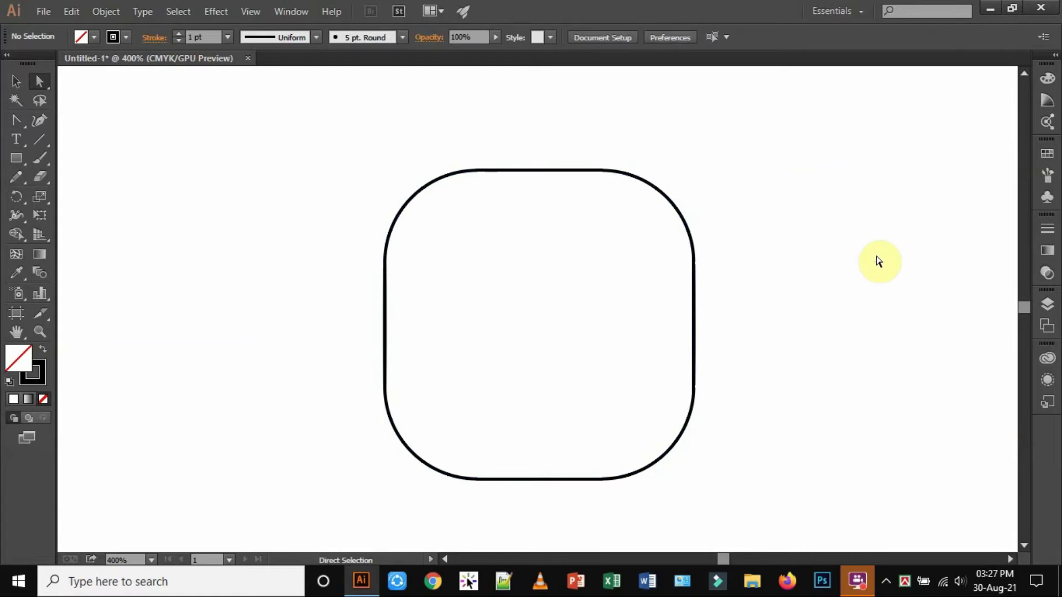
key("ctrl+z")
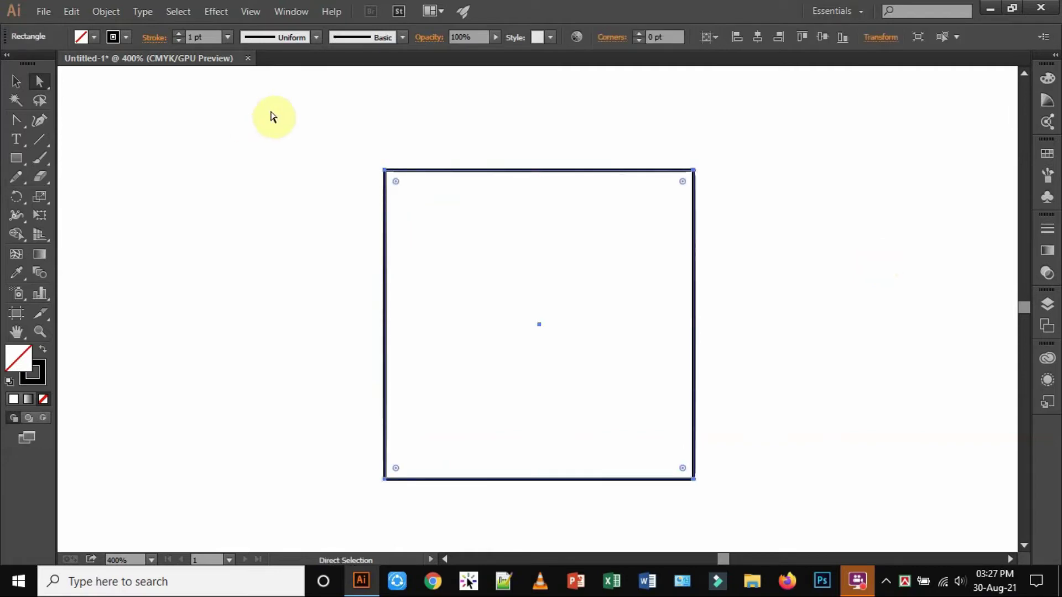
Try rounding only the square's two upper corners to about 22 pt, undo the rounding and deselect the shape
left_click(303, 119)
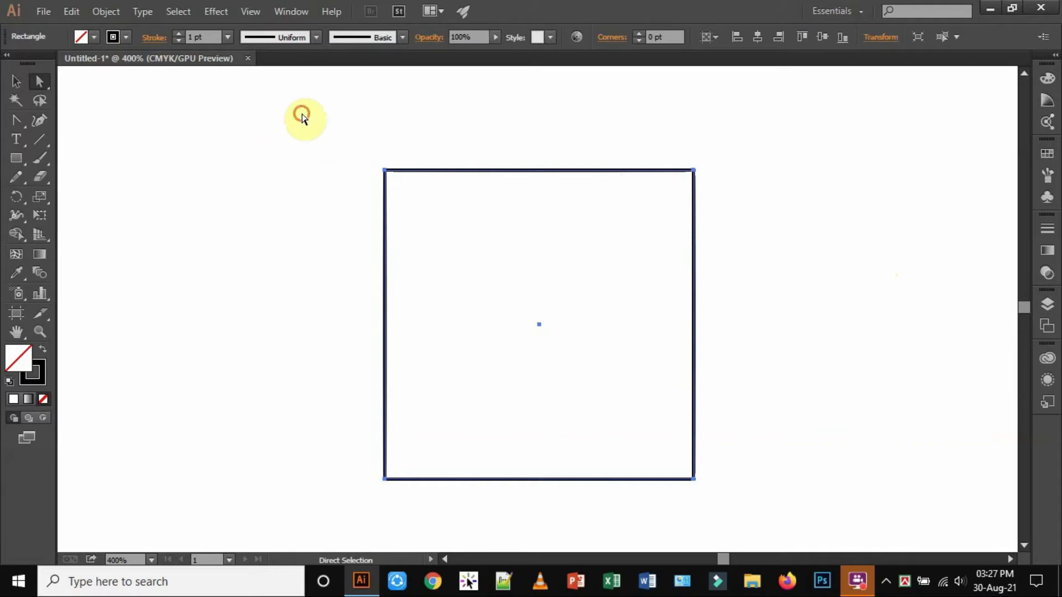
left_click_drag(302, 115, 813, 241)
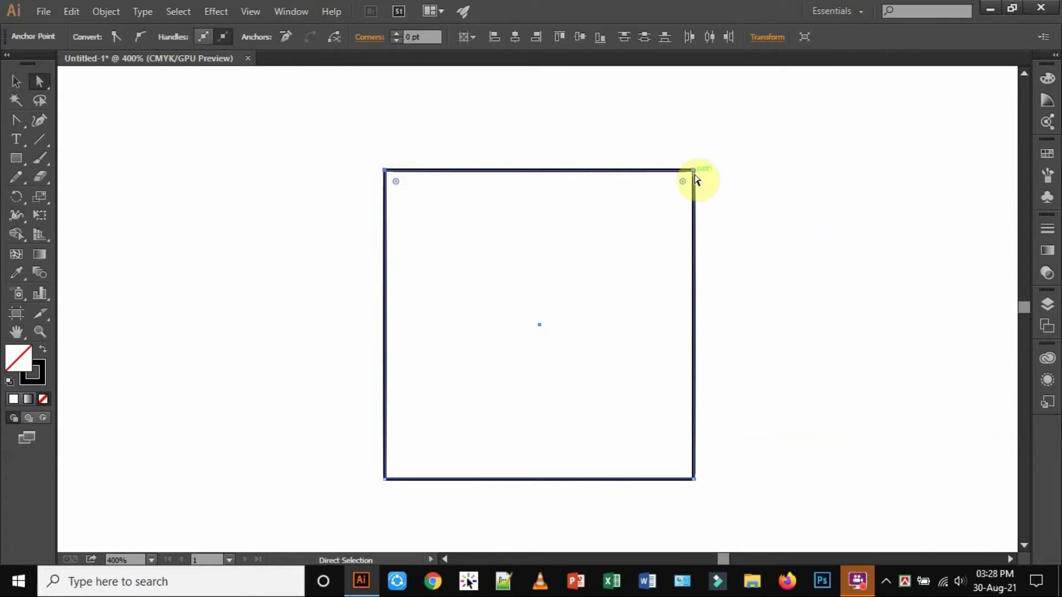
key("m")
key("a")
left_click_drag(683, 181, 654, 266)
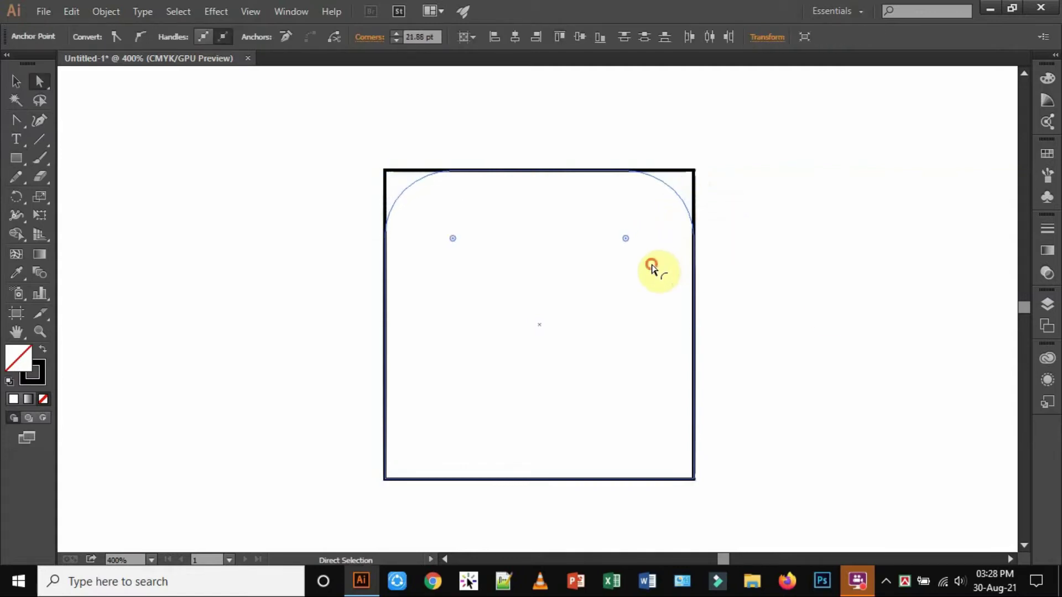
left_click(870, 219)
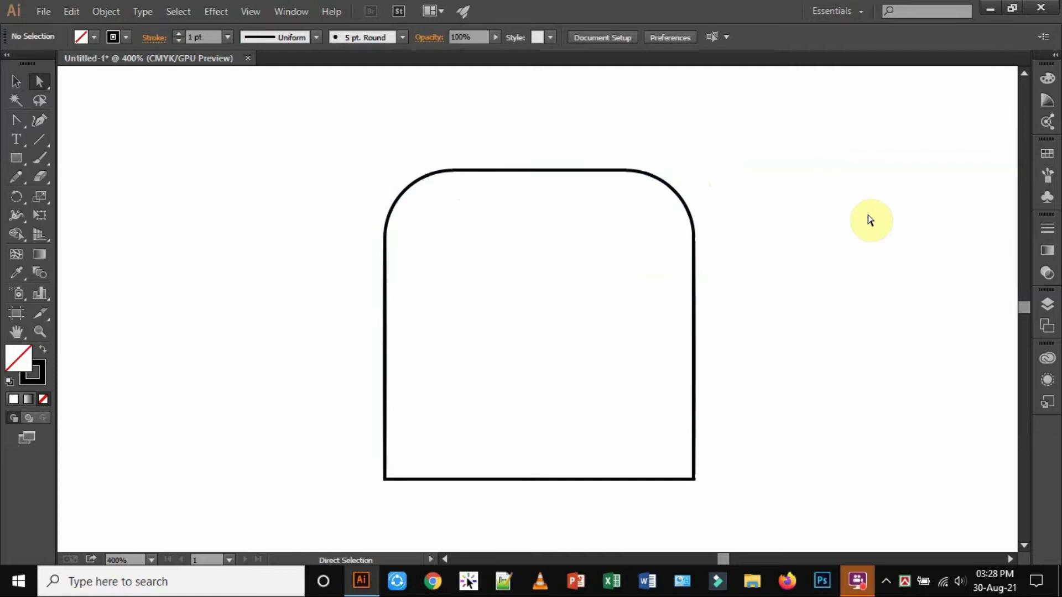
key("ctrl+z")
left_click(869, 220)
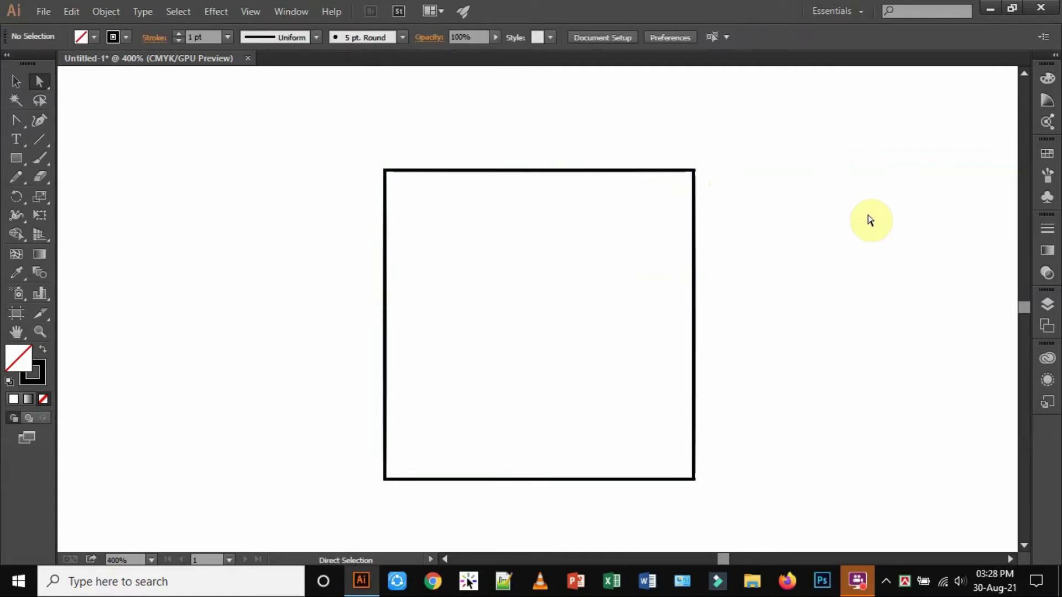
Try rounding the square's upper-right corner to about 33 pt and its lower-left corner to about 48 pt, and undo both
left_click(593, 170)
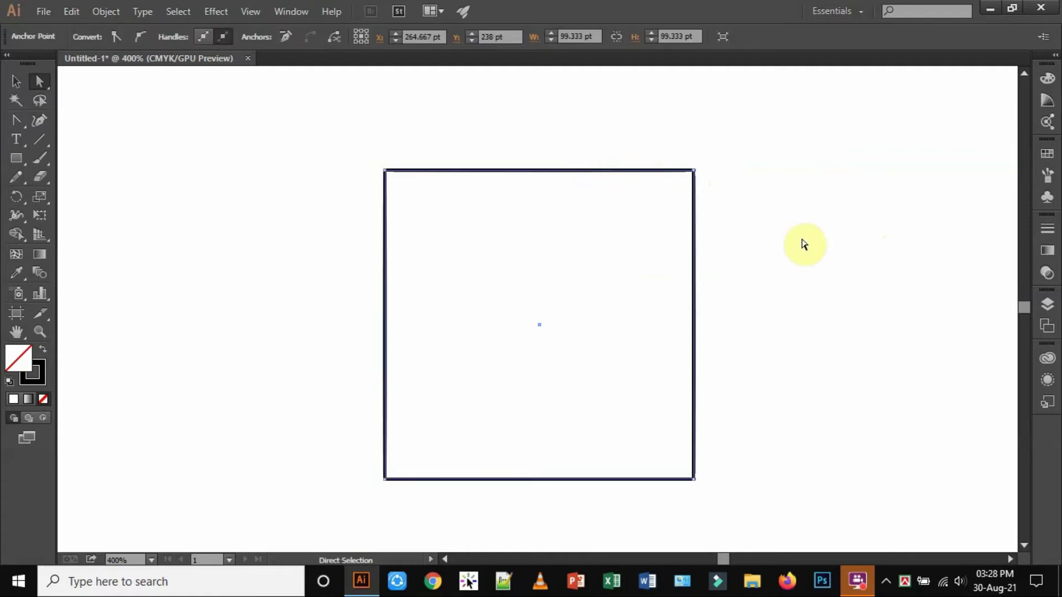
left_click_drag(691, 180, 695, 175)
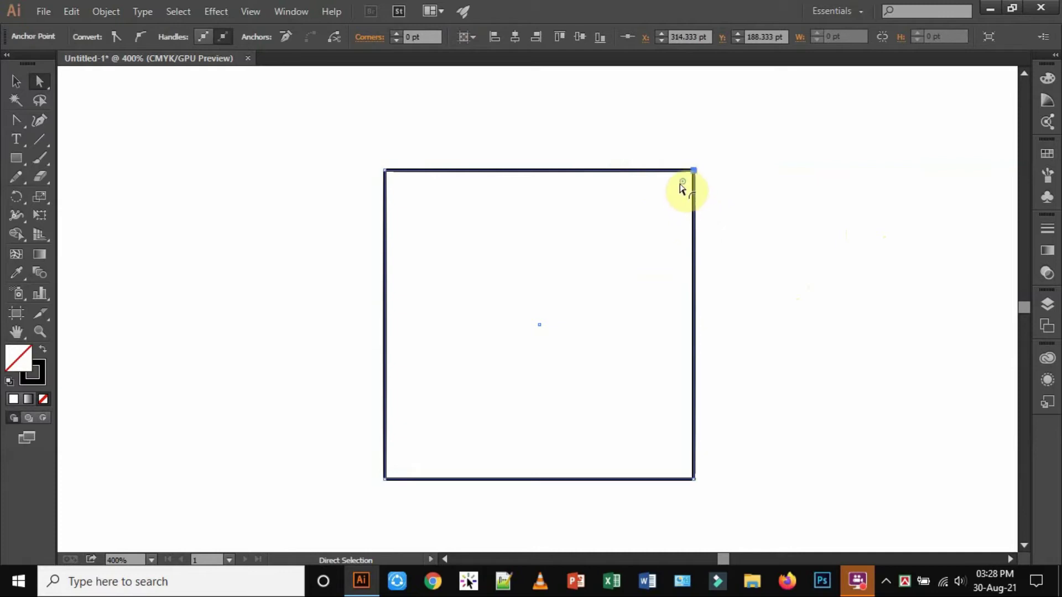
left_click_drag(685, 185, 576, 261)
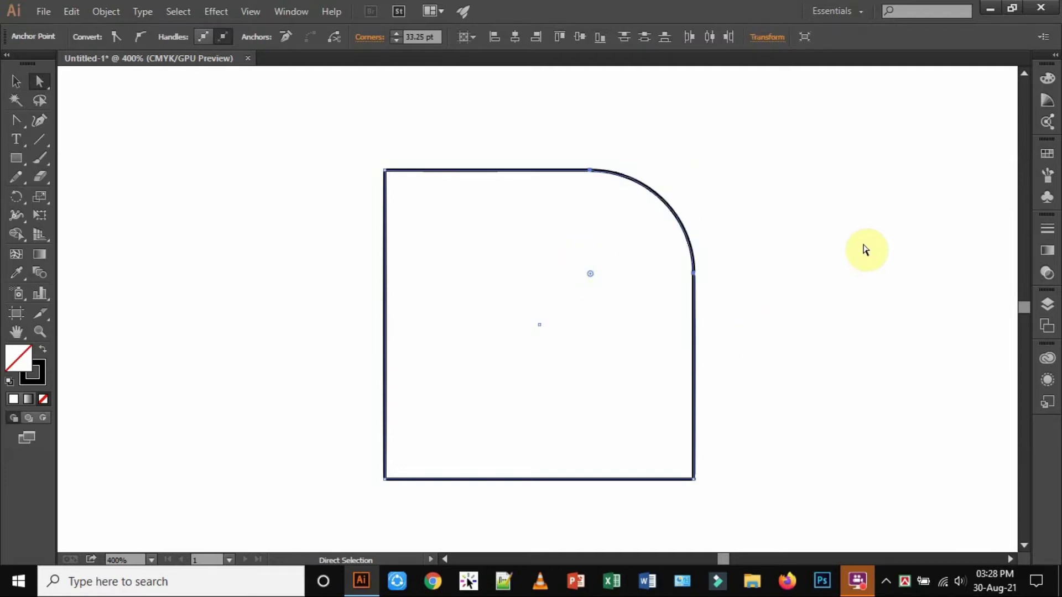
left_click(386, 481)
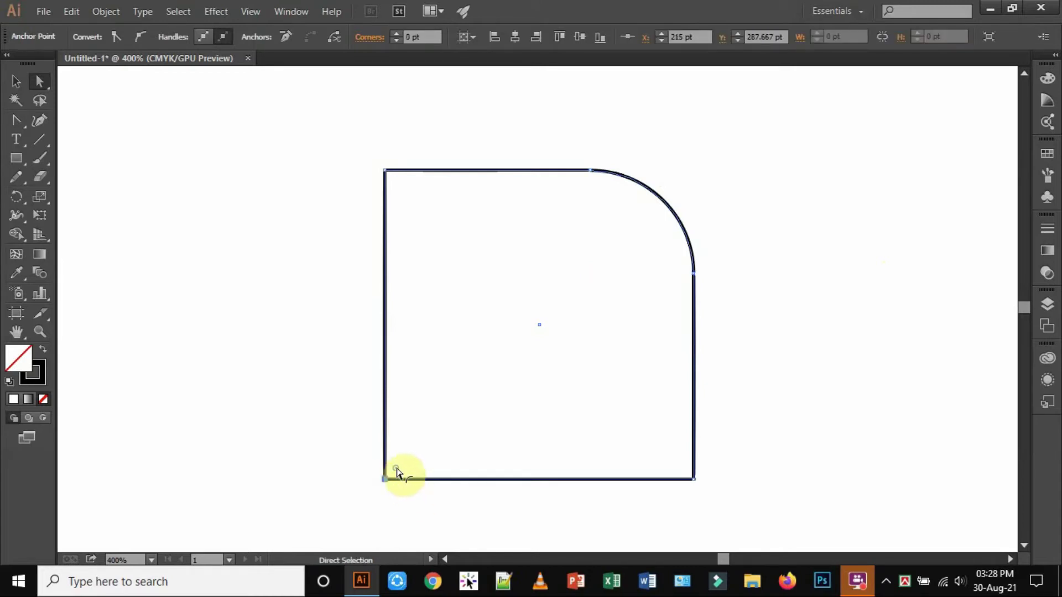
left_click_drag(399, 469, 527, 323)
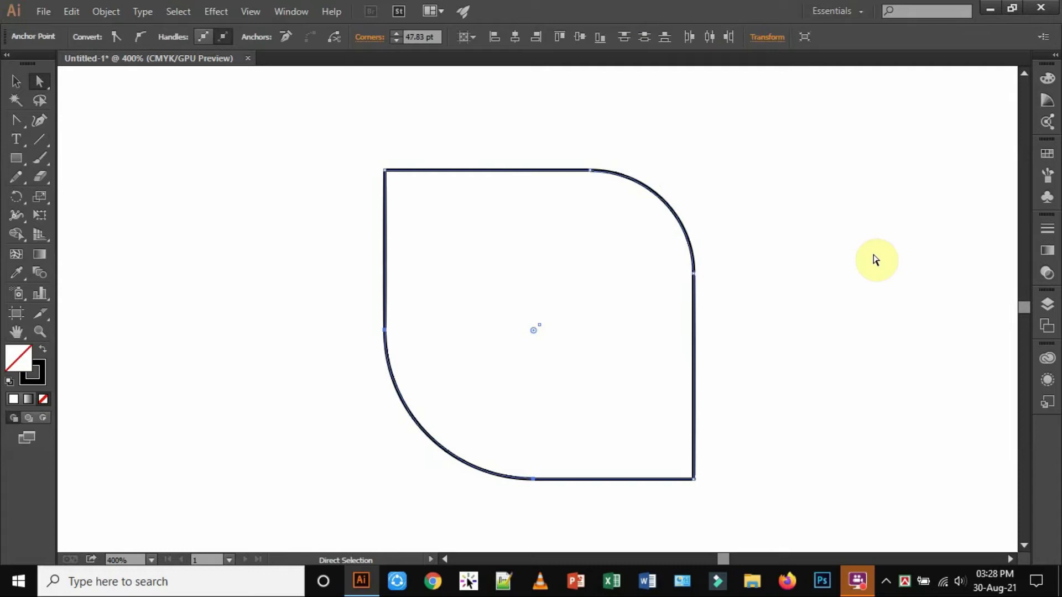
key("ctrl+z")
key("ctrl+z")
key("ctrl+z")
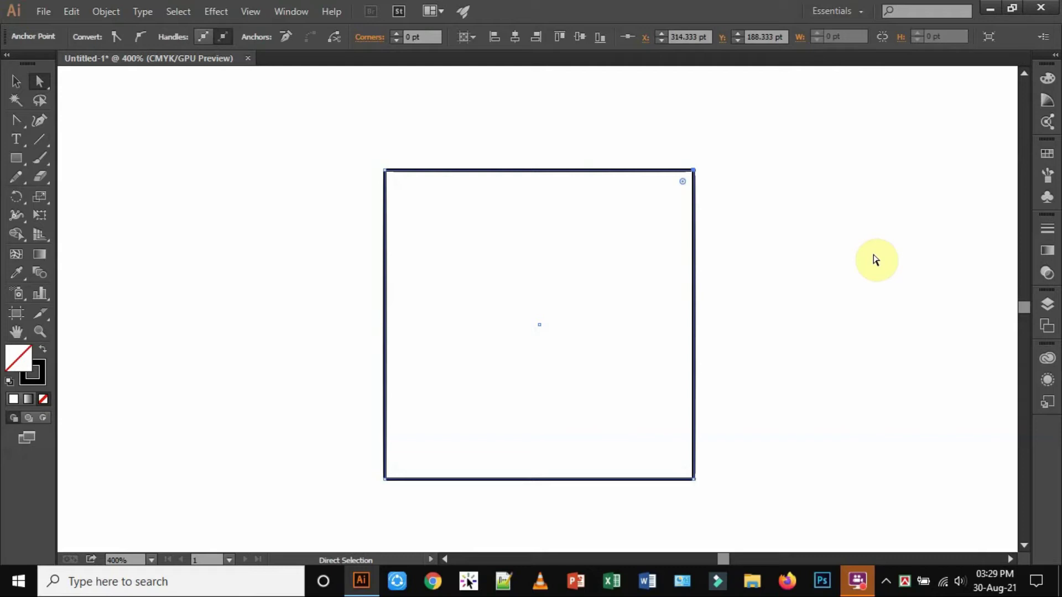
Try moving the square's upper-left anchor point diagonally outward by about 37 pt in each direction, and undo the move
left_click(386, 171)
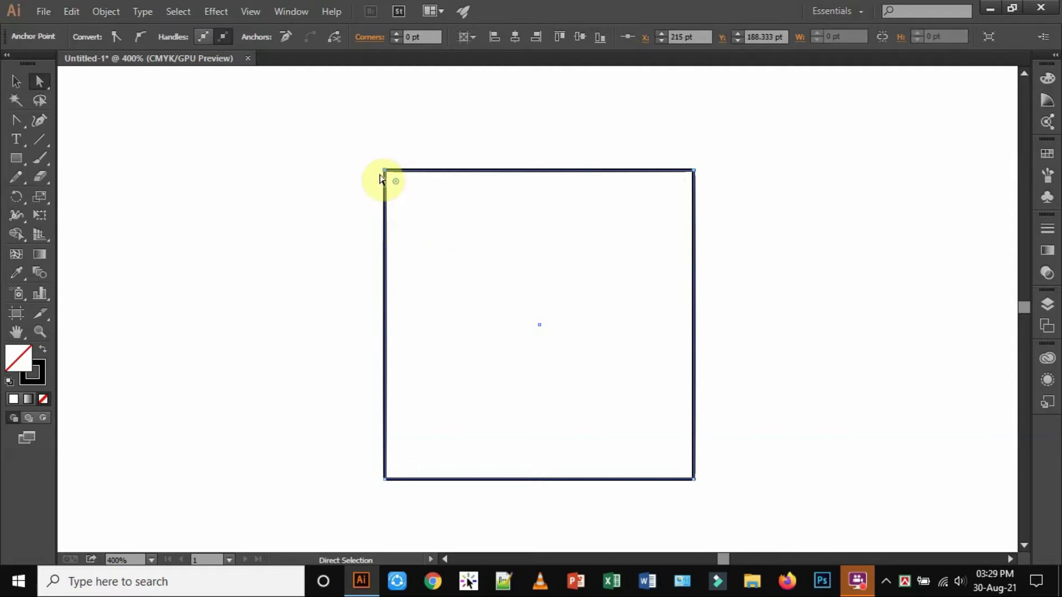
left_click(386, 174)
mouse_move(385, 175)
left_mouse_down()
mouse_move(324, 82)
mouse_move(299, 217)
left_mouse_up()
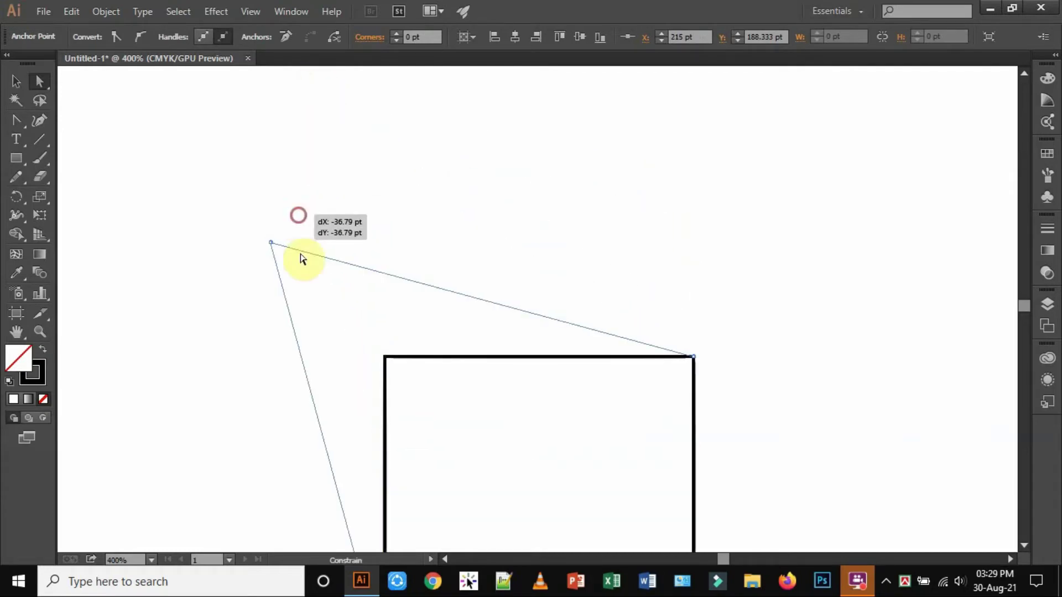
left_click_drag(642, 398, 636, 275)
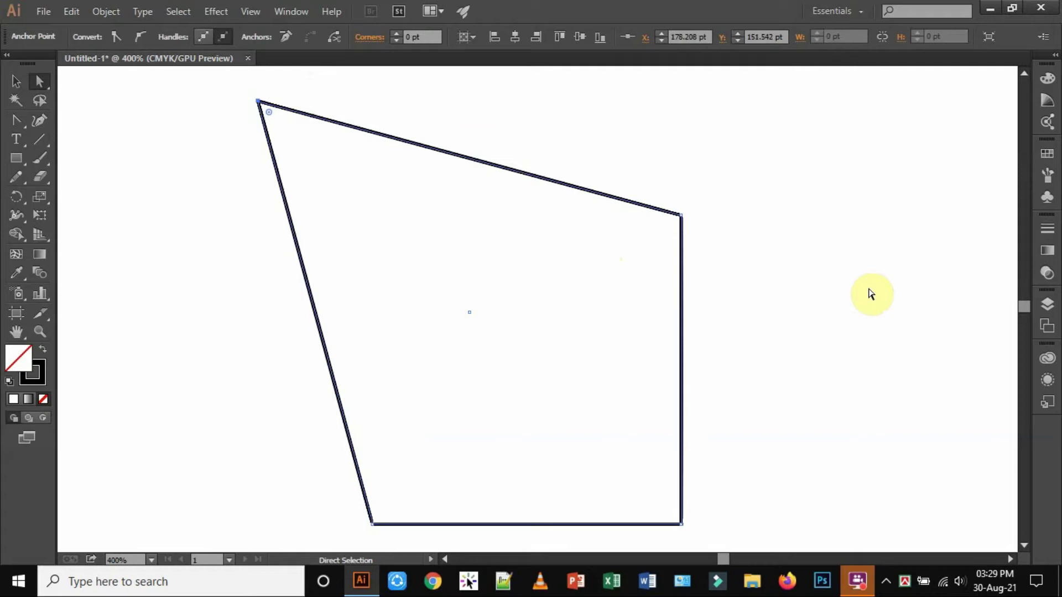
key("ctrl+z")
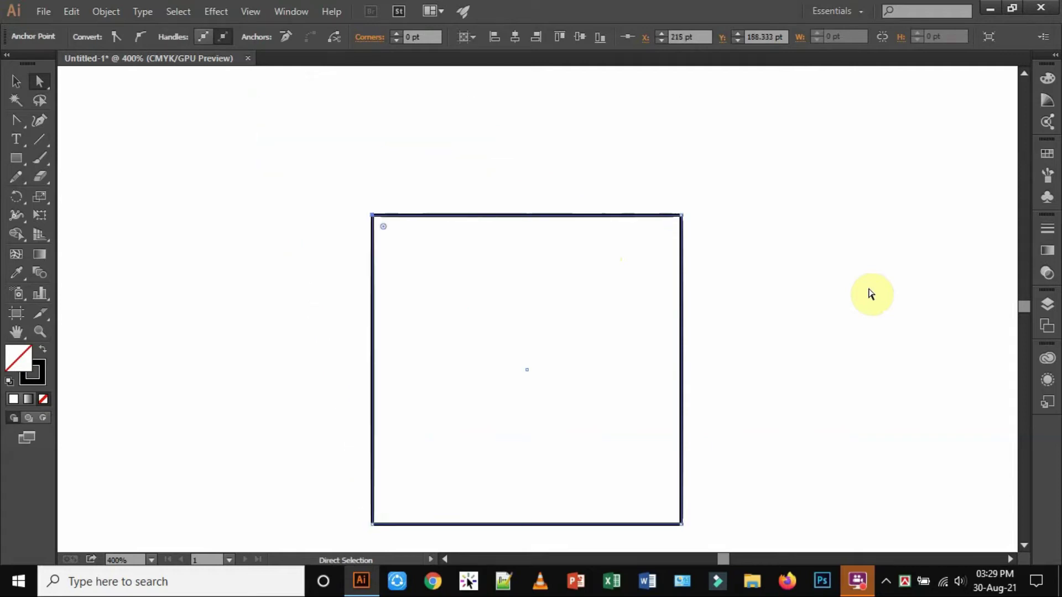
Try moving the square's upper-right anchor point diagonally outward by about 29 pt in each direction, and undo the move
left_click(683, 218)
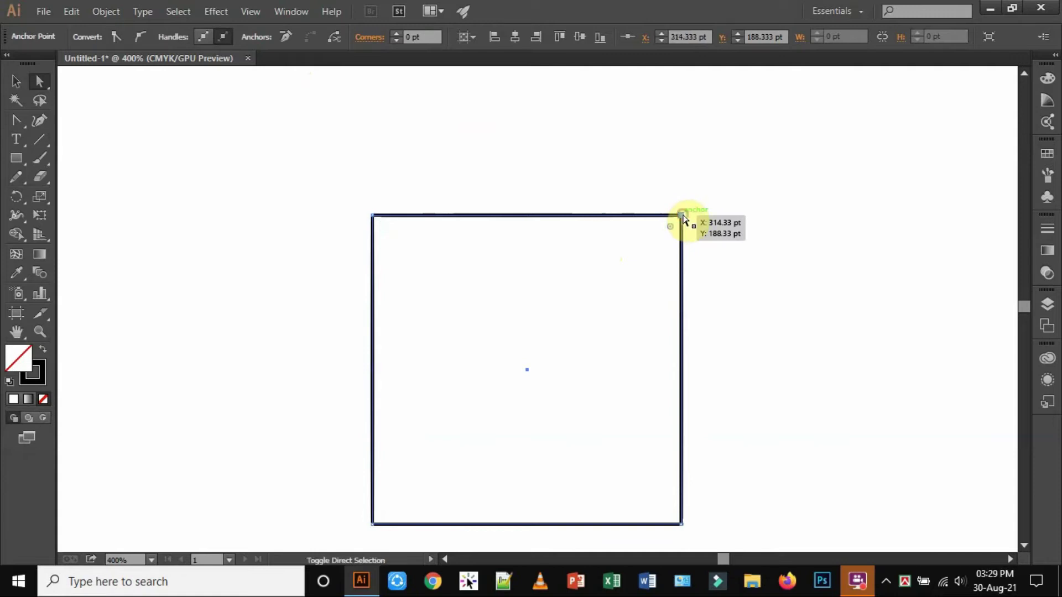
left_click(711, 203)
left_click(684, 218)
left_click(684, 216)
left_click_drag(684, 217, 803, 157)
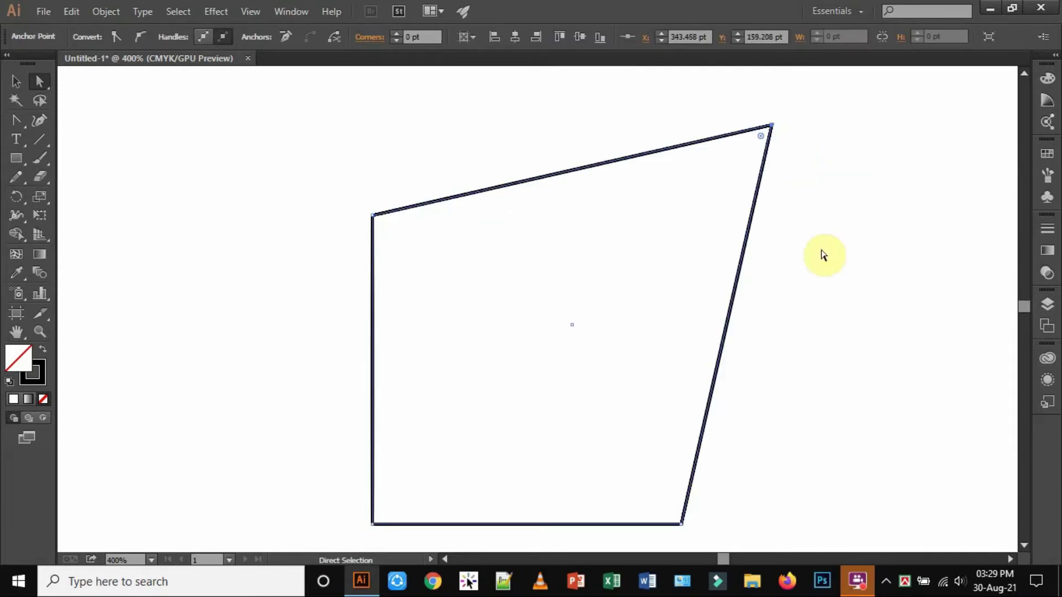
key("ctrl+z")
key("ctrl+z")
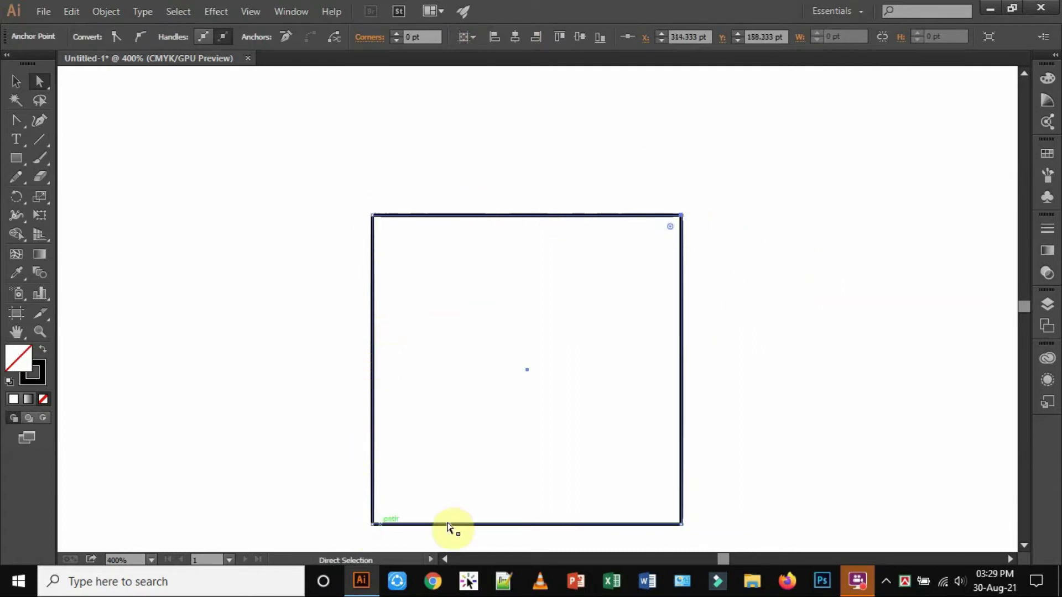
Try reshaping the square into an irregular quadrilateral by moving all four anchor points freely, and undo the four moves
left_click_drag(680, 525, 884, 447)
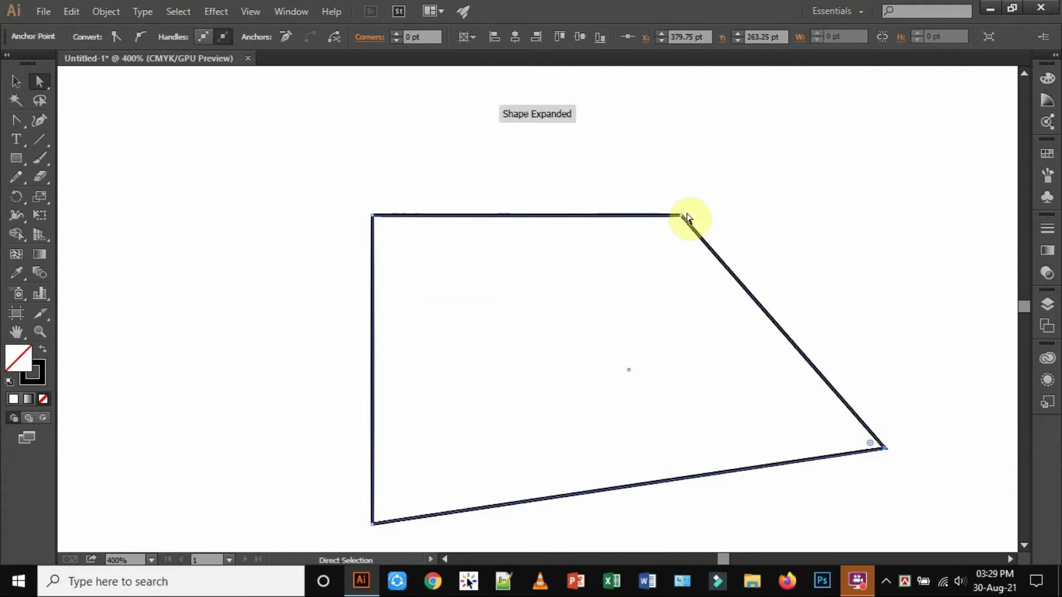
left_click_drag(681, 215, 853, 225)
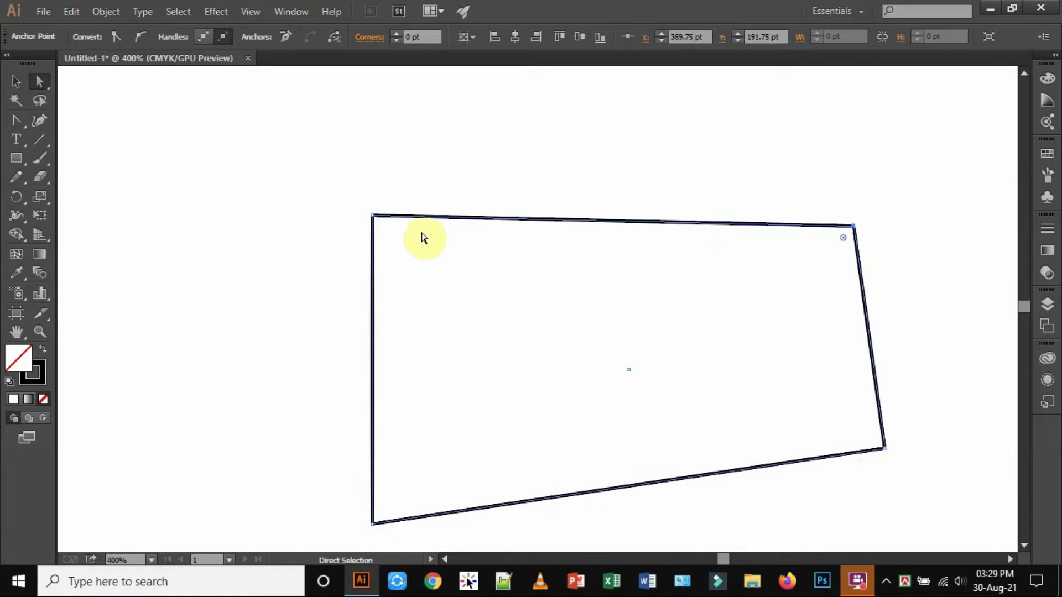
left_click_drag(372, 221, 264, 216)
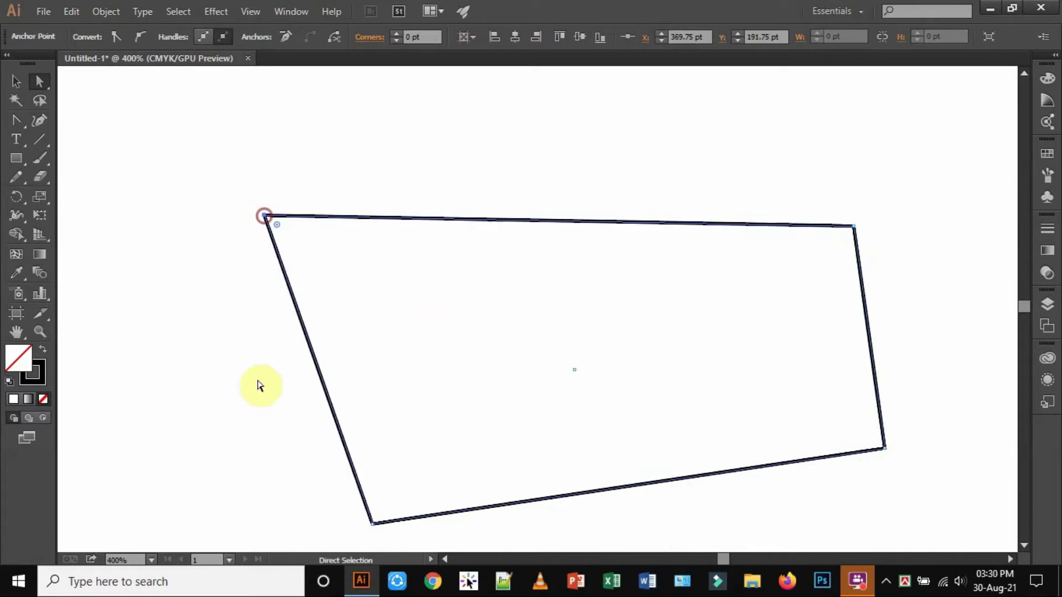
left_click_drag(373, 520, 501, 336)
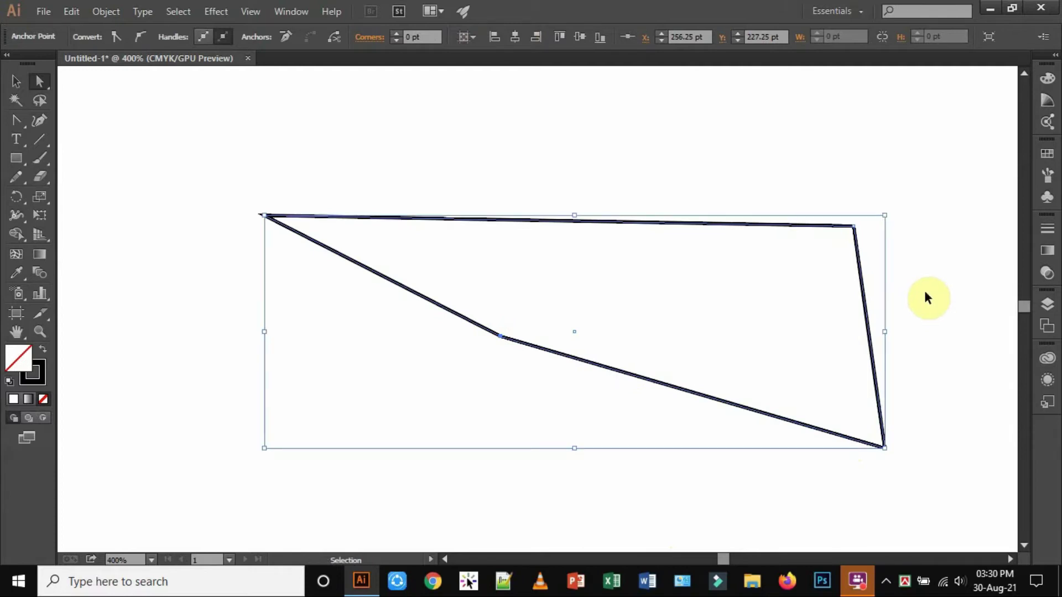
key("ctrl+z")
key("ctrl+z")
key("ctrl+z")
key("ctrl+z")
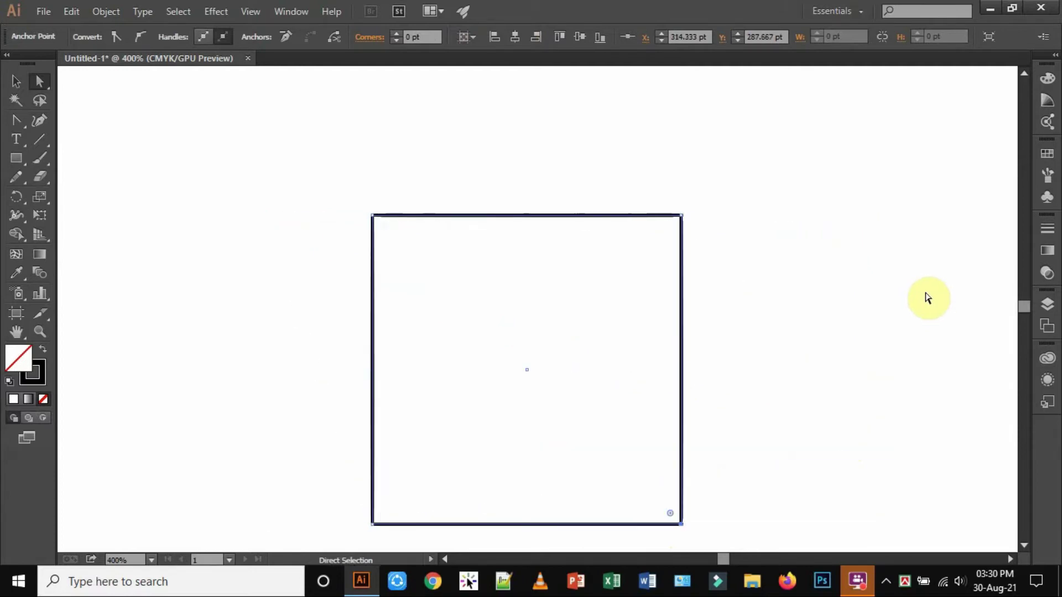
Move the square's upper-left anchor point horizontally inward to about X 260 pt and round that corner to about 61 pt
left_click_drag(372, 218, 373, 220)
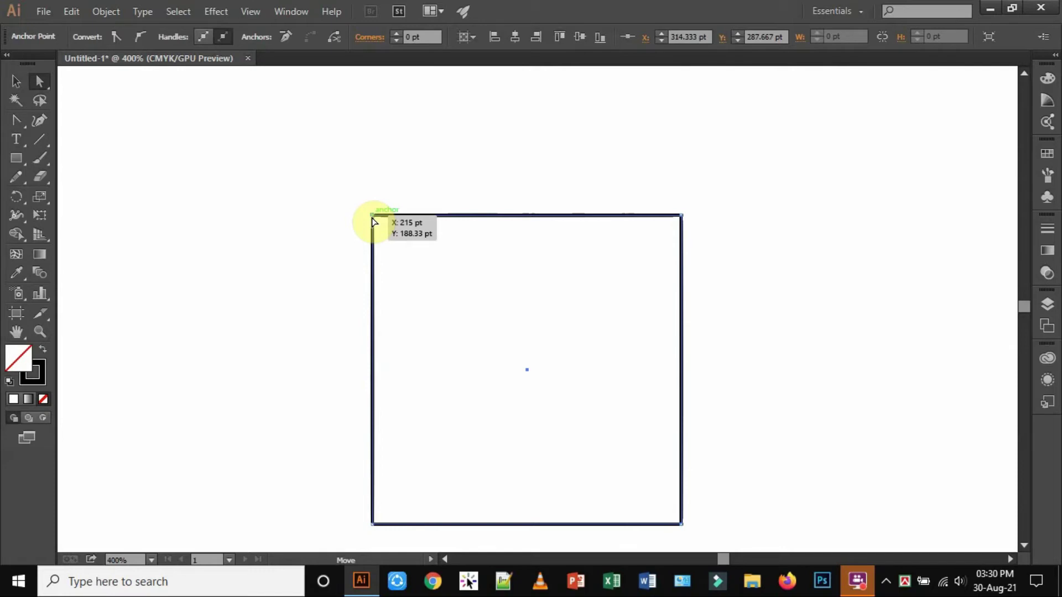
left_click_drag(372, 220, 517, 243)
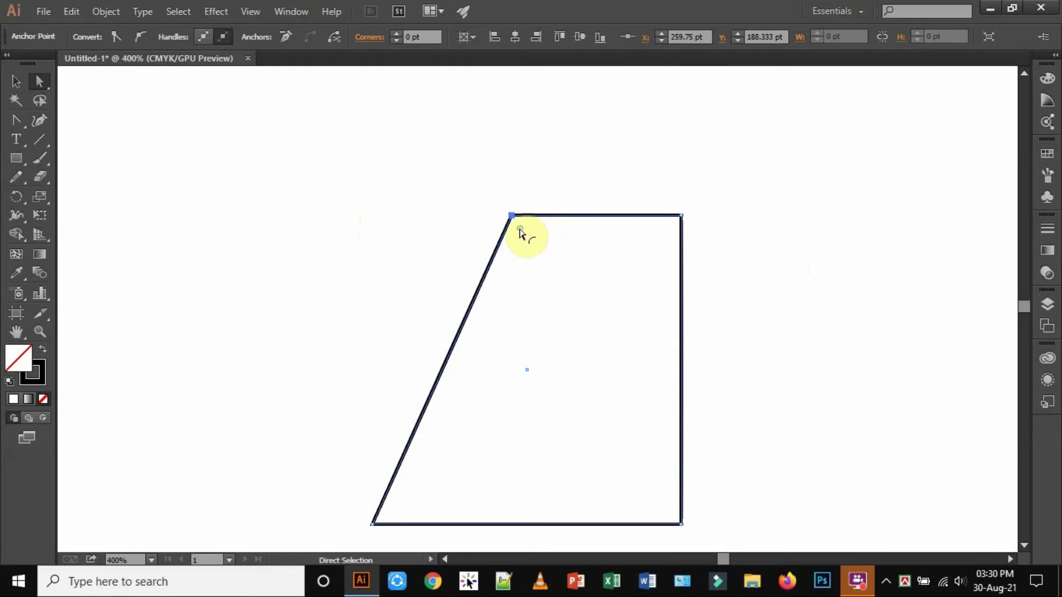
left_click_drag(520, 229, 634, 411)
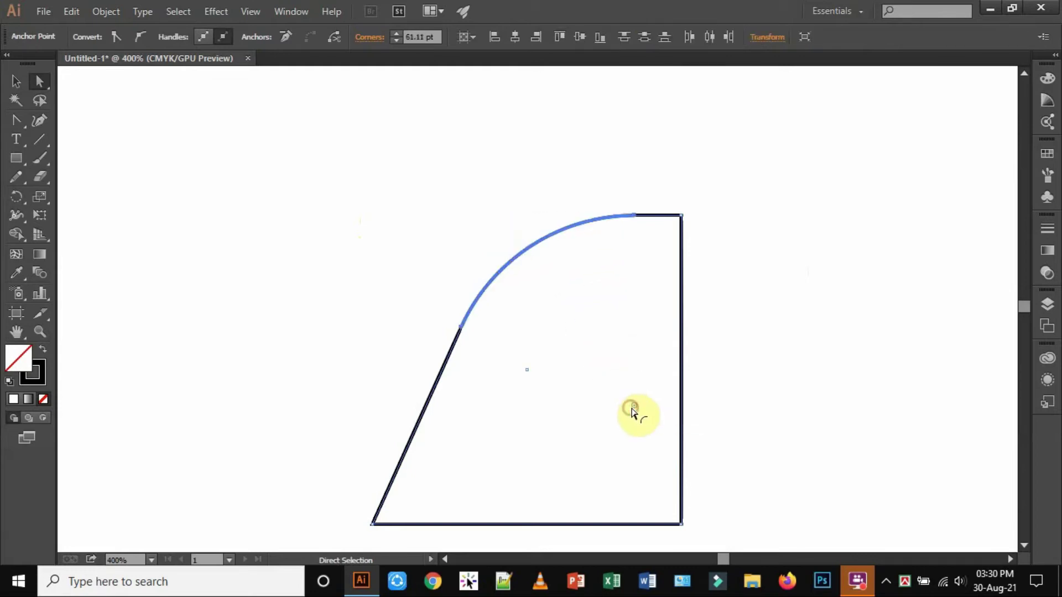
left_click(837, 347)
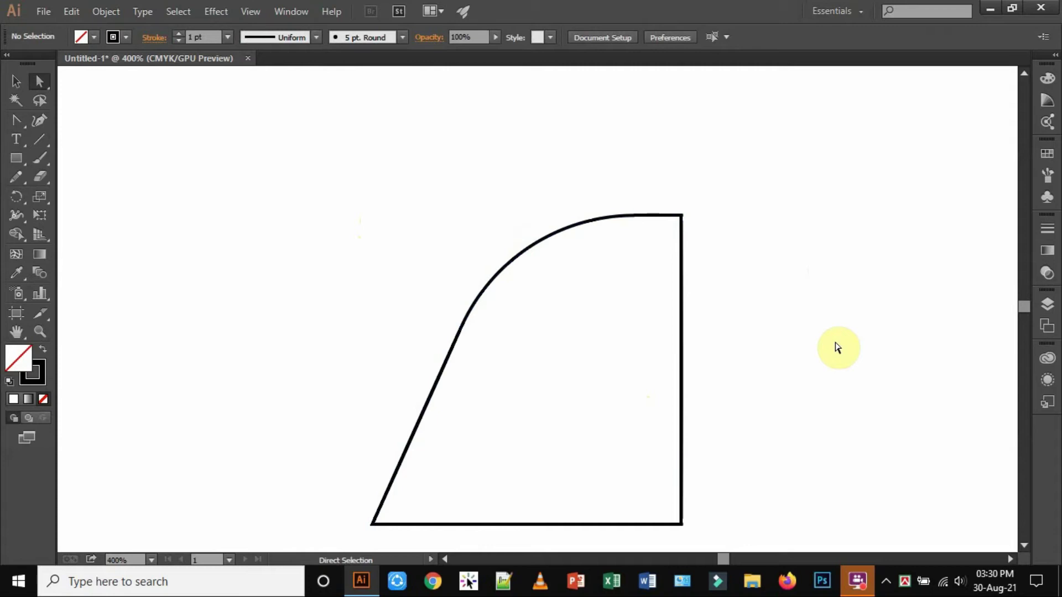
Undo the corner rounding and the horizontal anchor point move on the square
key("ctrl+z")
key("ctrl+z")
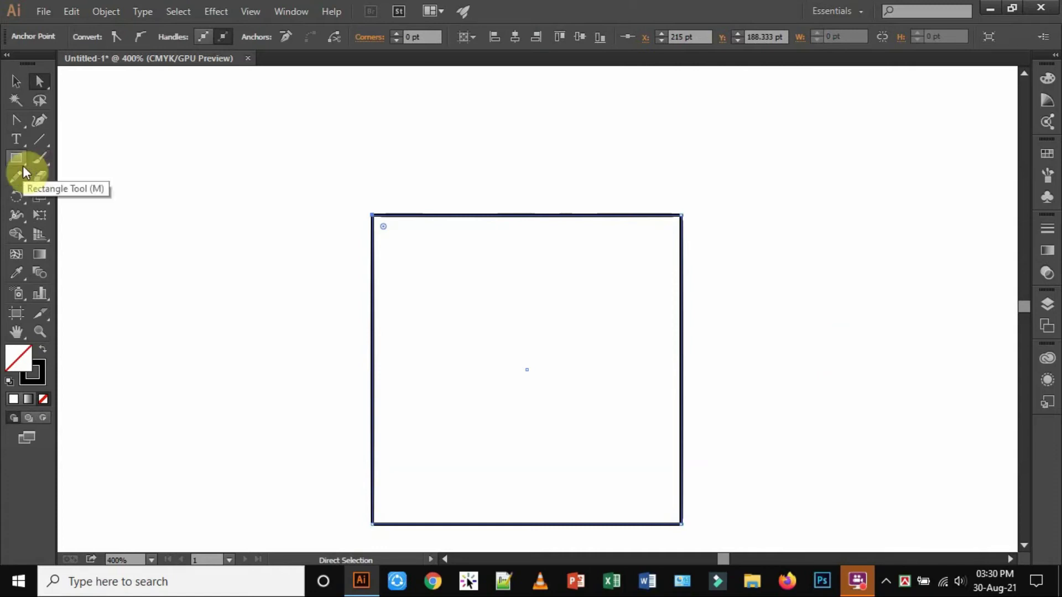
Draw a circle to the right of the square with the Ellipse tool, leaving a gap between the shapes
left_click_drag(26, 160, 113, 198)
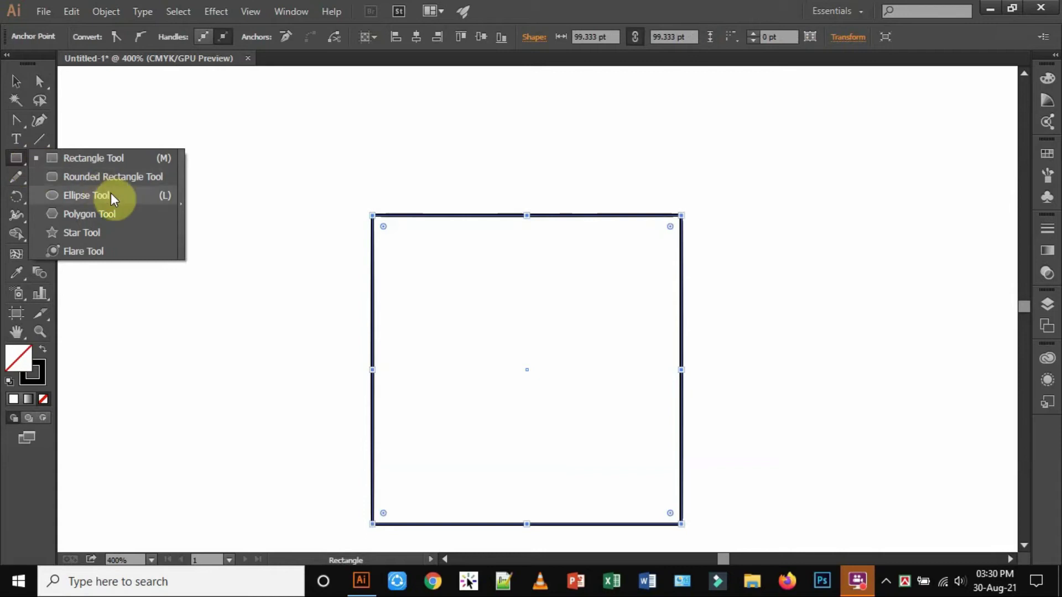
left_click(113, 197)
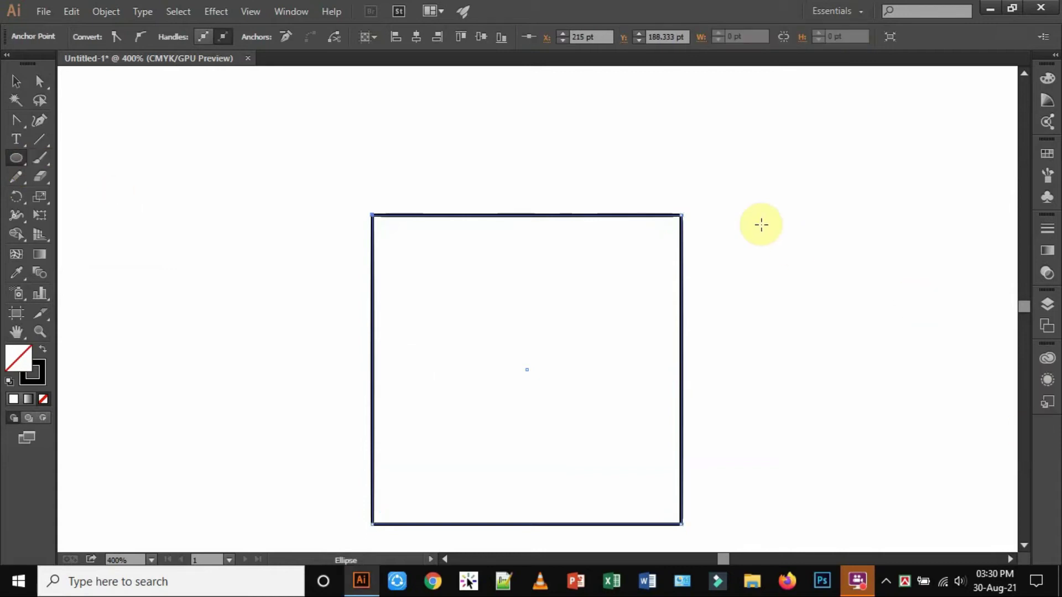
left_click_drag(746, 211, 937, 486)
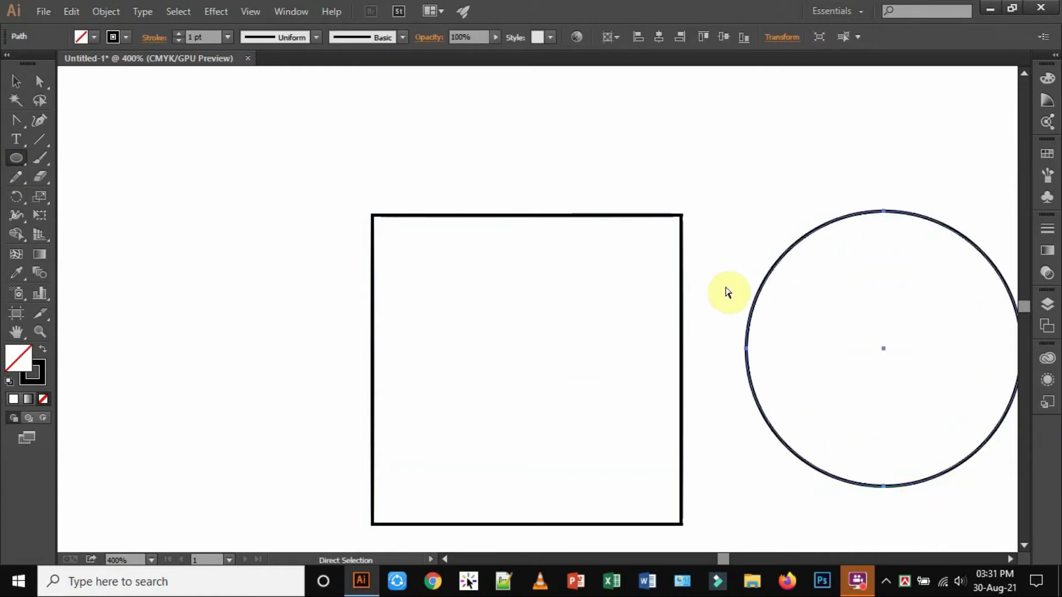
Place the circle to the left of the square with clear spacing, and enlarge it from its center to about 145.5 pt in diameter
key("ctrl+minus")
left_click(16, 84)
left_click_drag(850, 249, 327, 250)
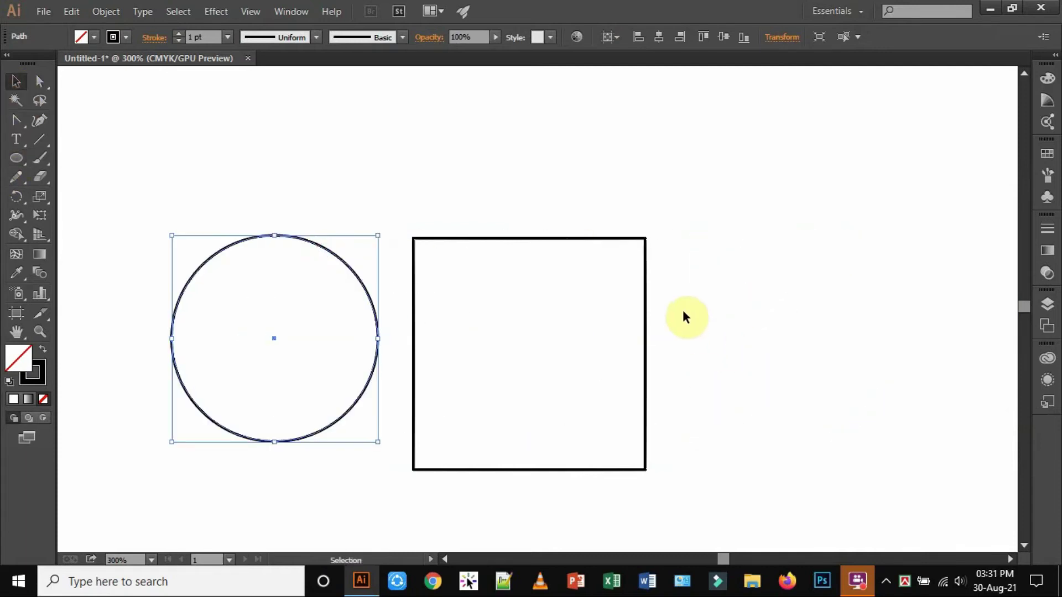
left_click_drag(645, 302, 927, 314)
left_click_drag(378, 336, 586, 333)
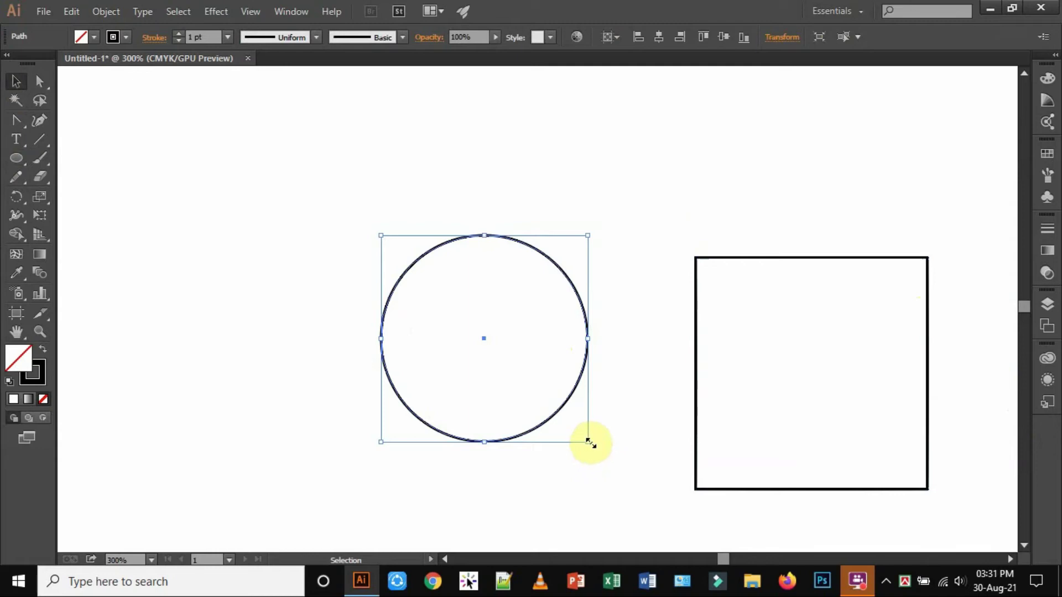
left_click_drag(588, 439, 660, 510)
left_click(781, 202)
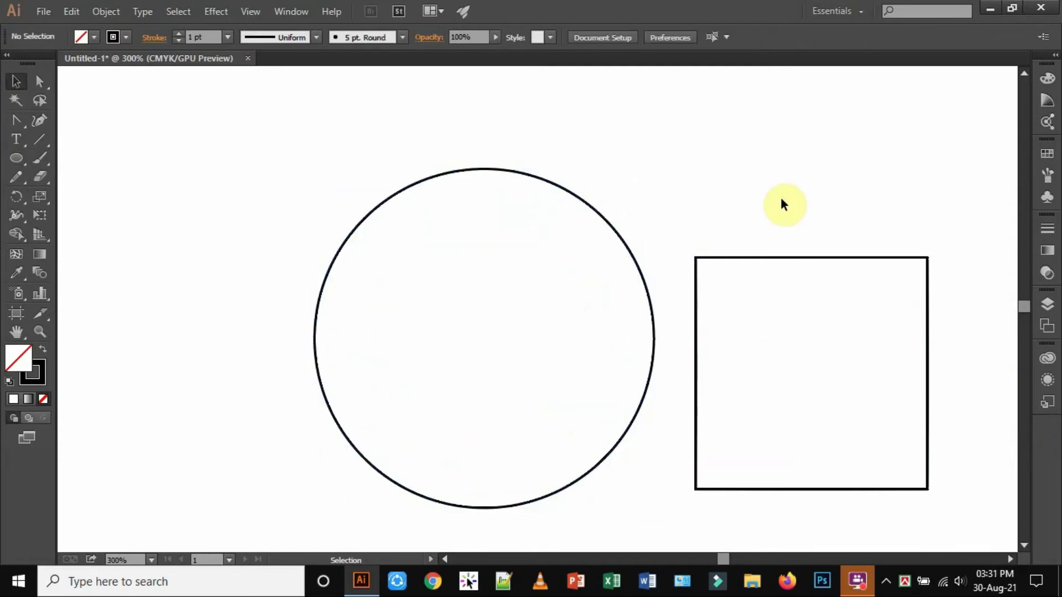
Try bending the circle's upper-right segment inward with the Anchor Point tool by moving the right anchor's upper handle, and undo the change
left_click(606, 225)
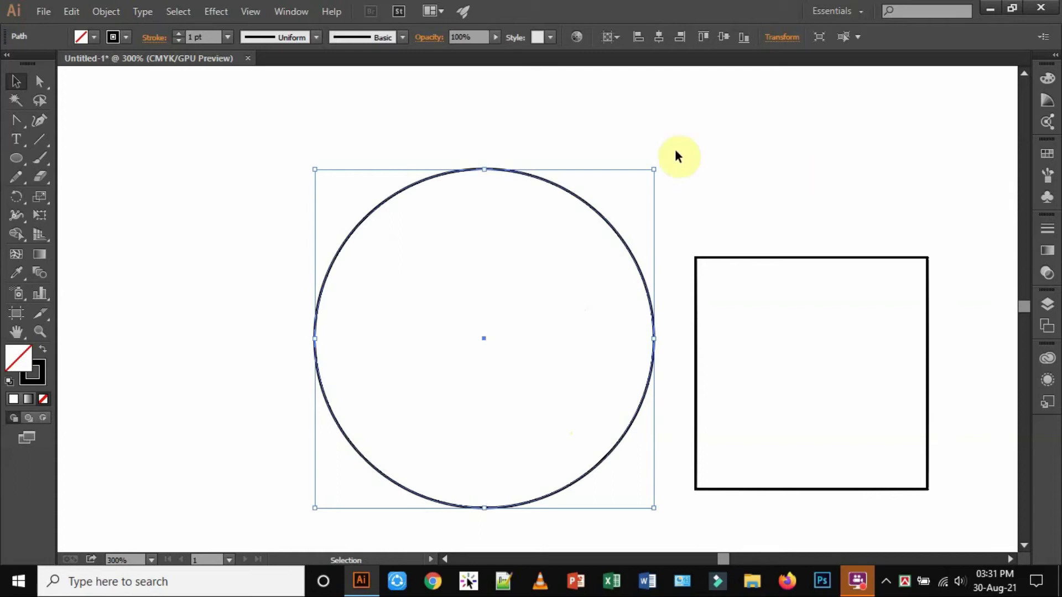
left_click(25, 129)
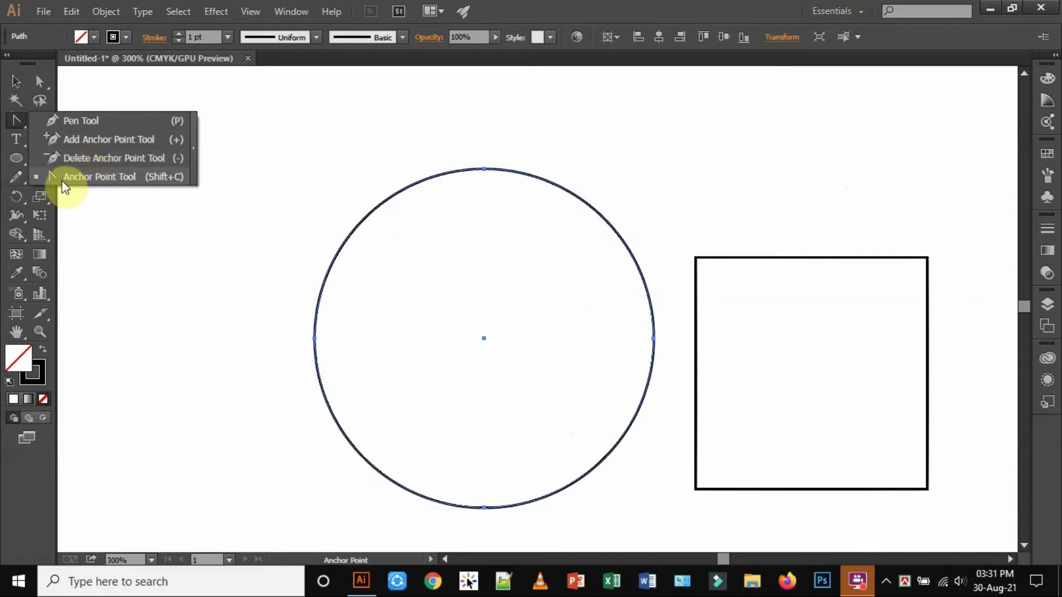
left_click(146, 185)
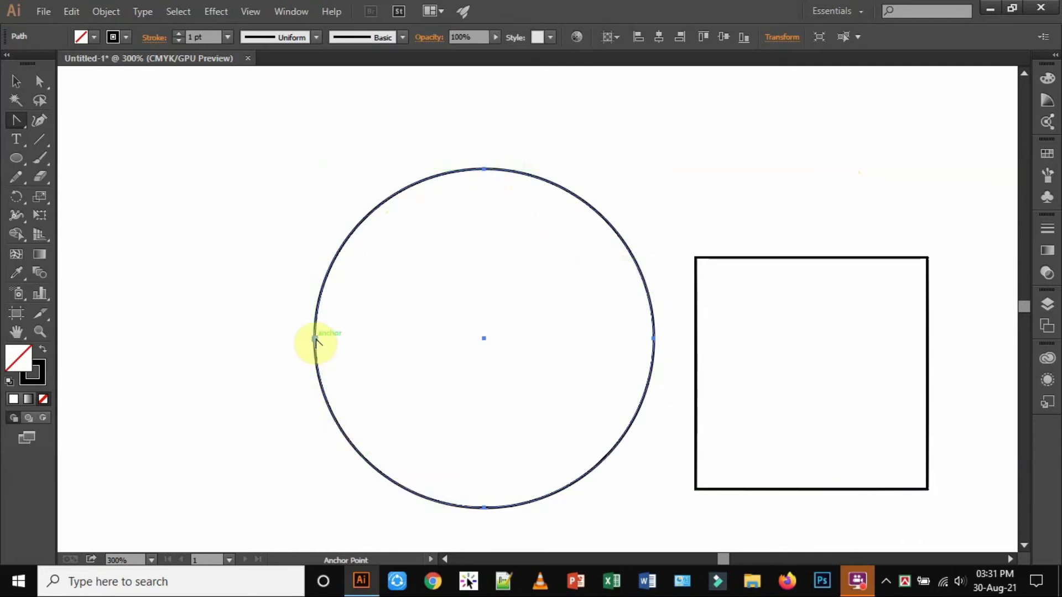
left_click(618, 232)
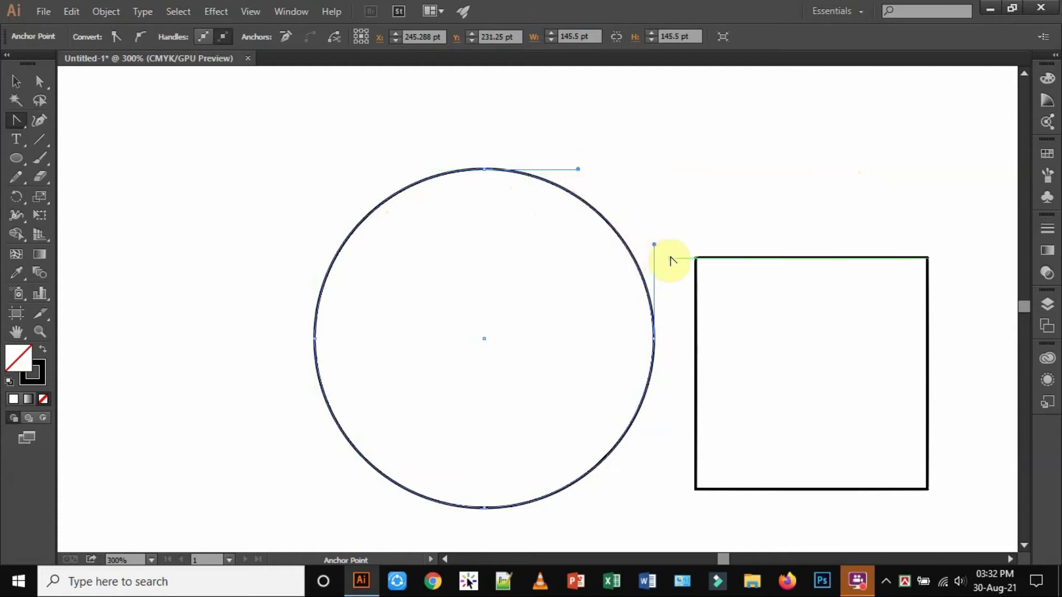
left_click(655, 245)
left_click_drag(655, 245, 450, 304)
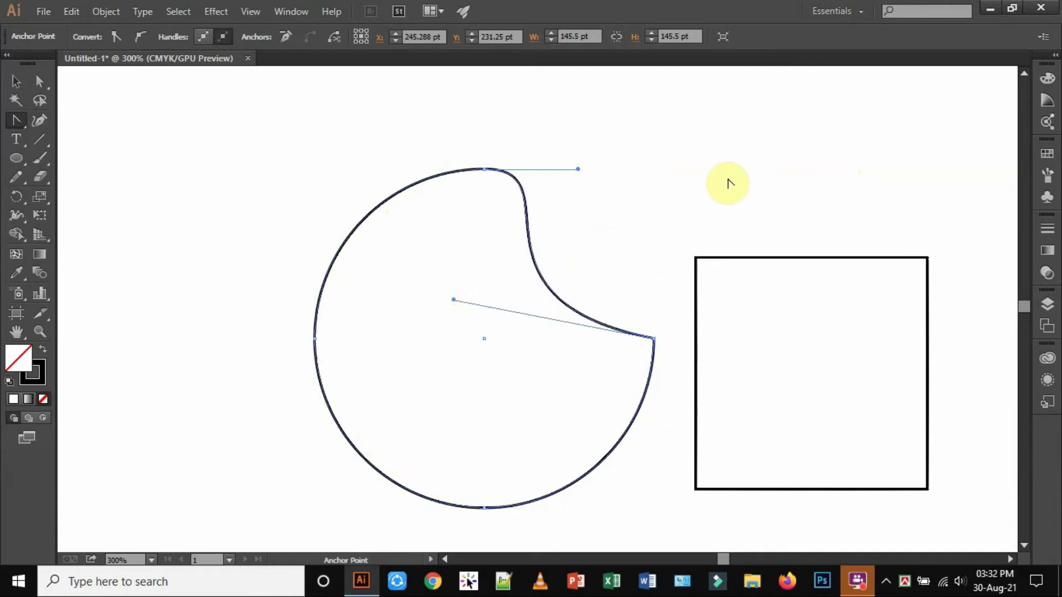
key("ctrl+z")
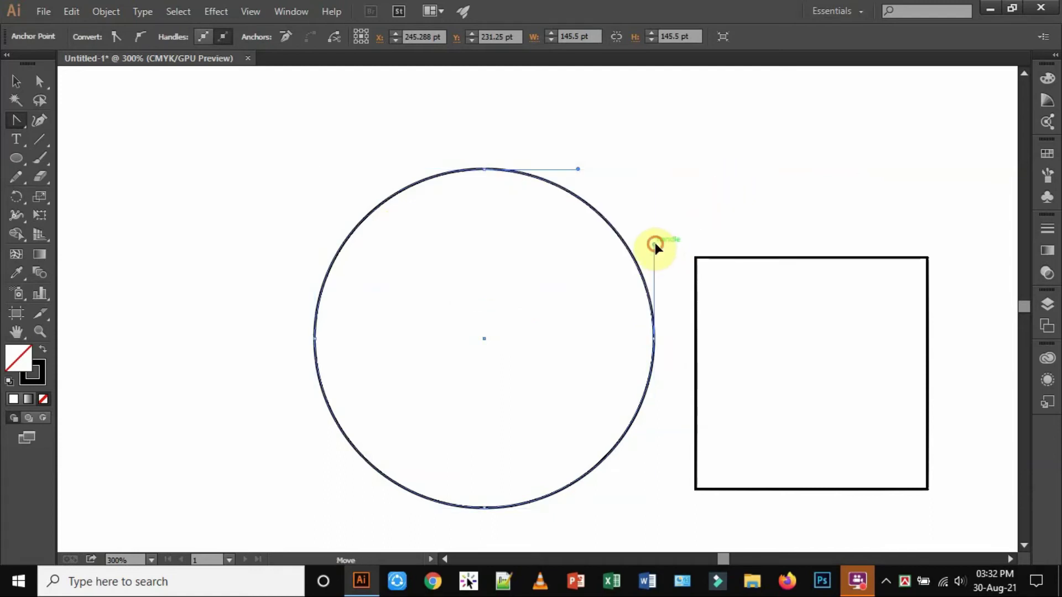
Try moving the right anchor's upper handle outward and the top anchor's right handle inward, undoing each change
left_click_drag(655, 245, 791, 124)
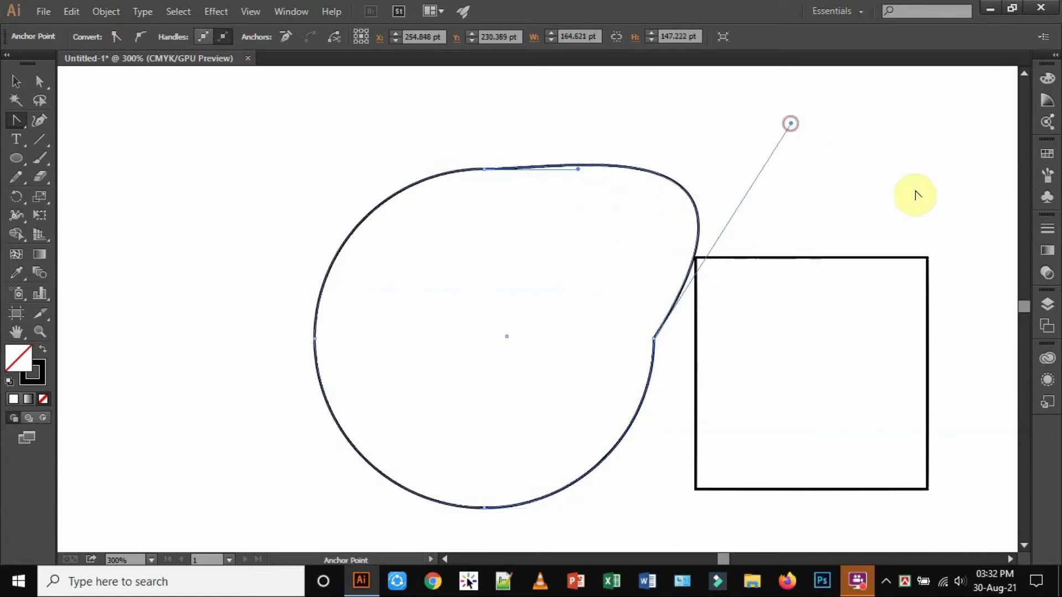
key("ctrl+z")
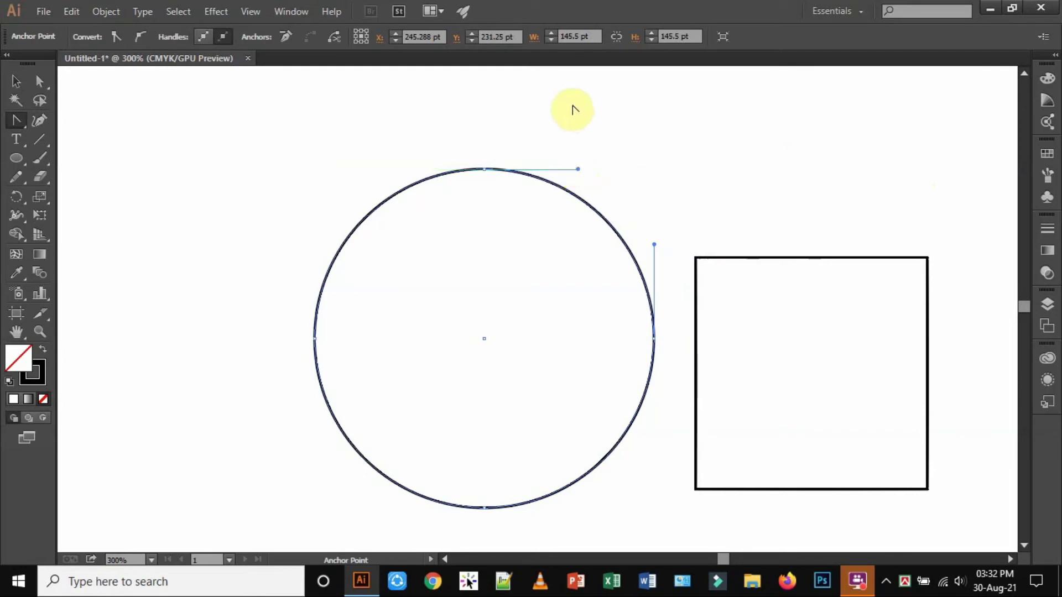
left_click_drag(578, 170, 525, 276)
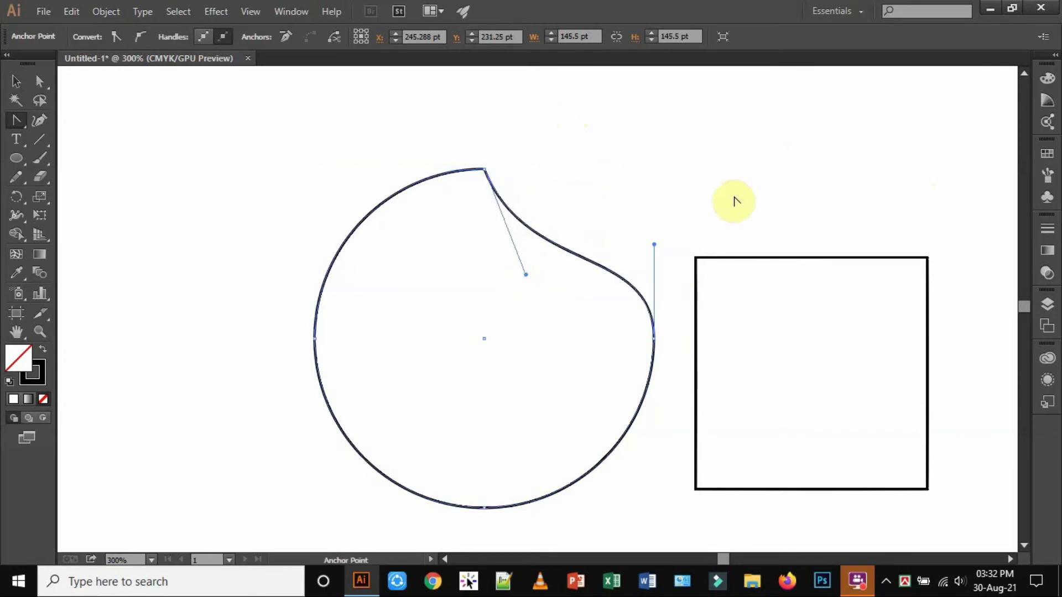
key("ctrl+z")
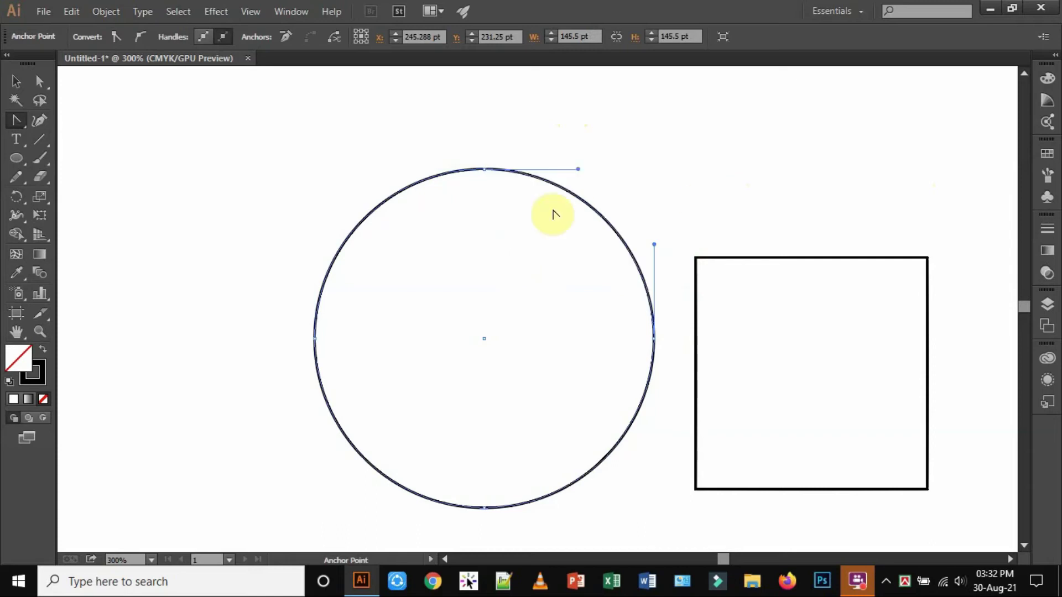
Show the direction handles of the circle's upper-left, lower-left and lower-right segments one after another
left_click(350, 237)
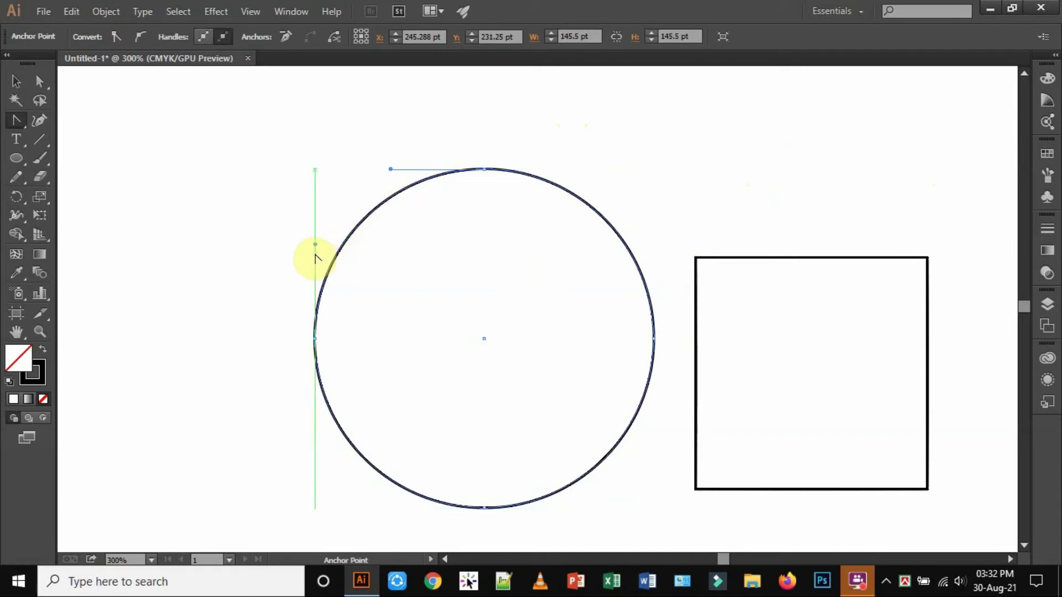
left_click(369, 463)
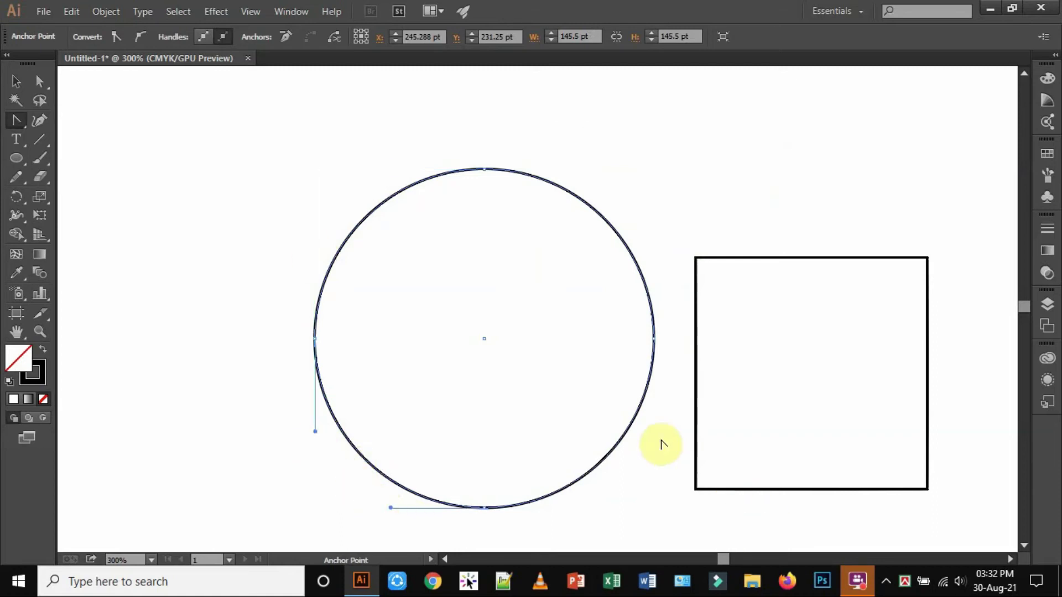
left_click(636, 429)
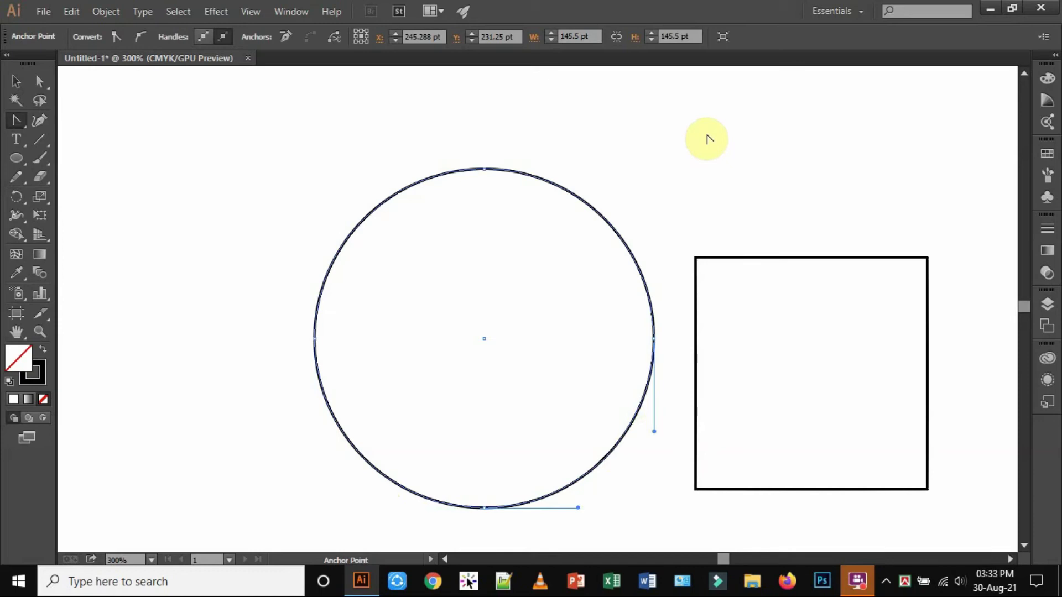
Convert the circle's top, right and left anchor points to corner points with the Anchor Point tool
left_click(484, 170)
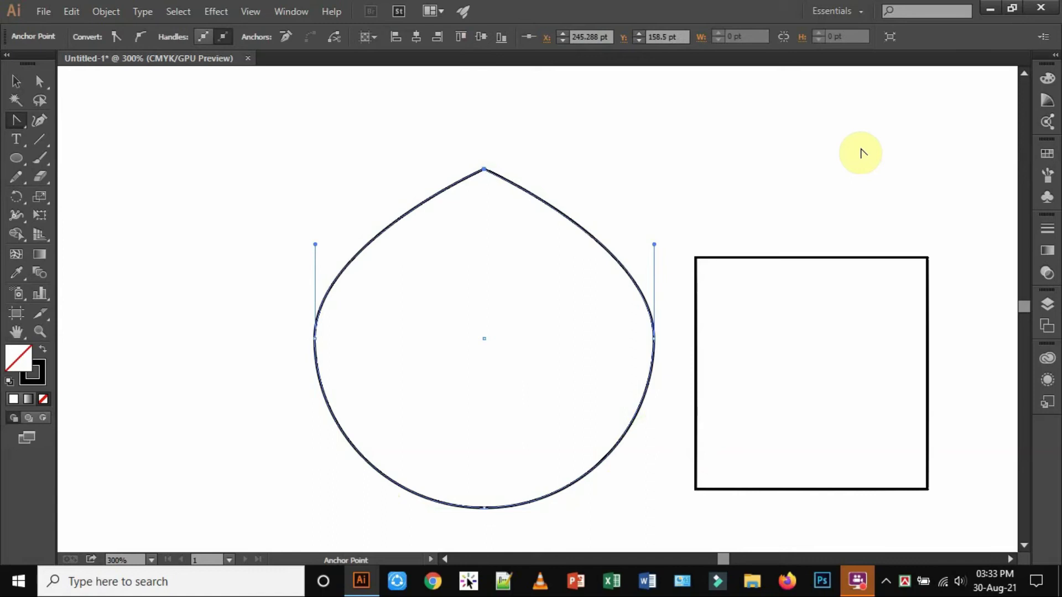
left_click(654, 339)
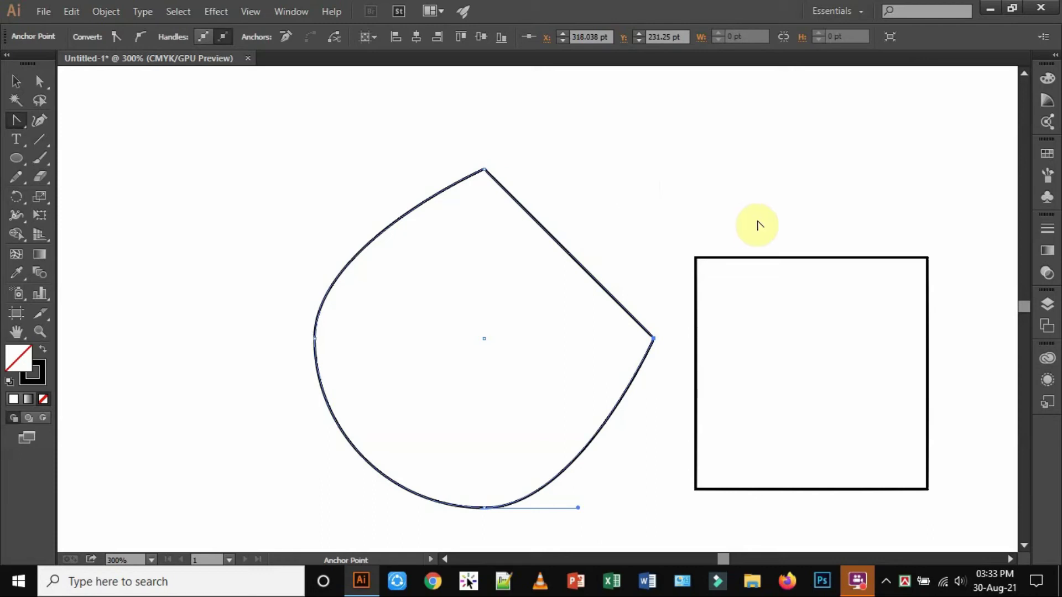
left_click(314, 339)
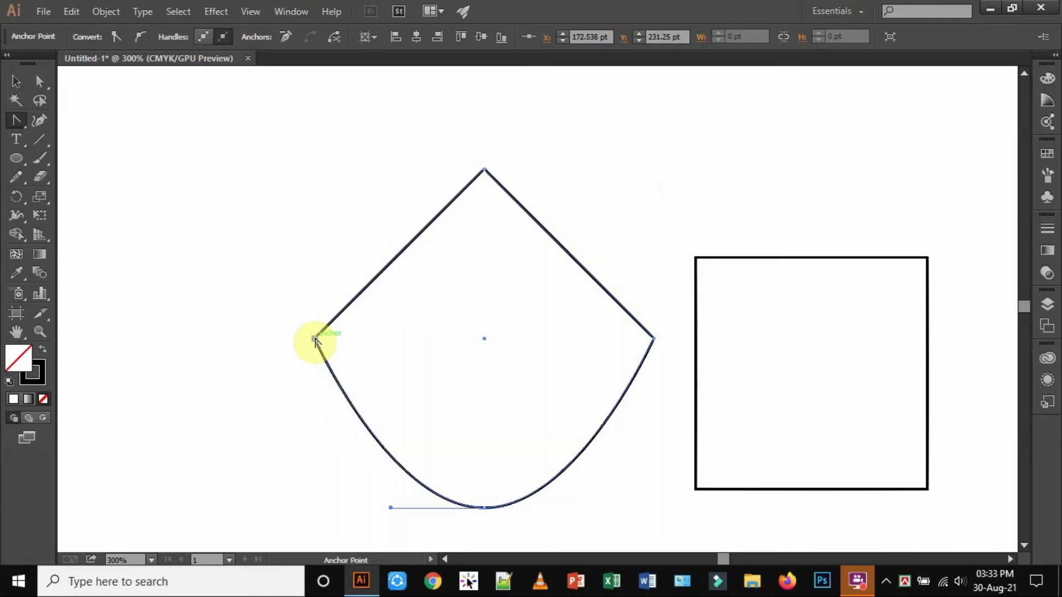
Try rotating the converted shape by about 180° with the Selection tool, and undo the rotation
key("ctrl+t")
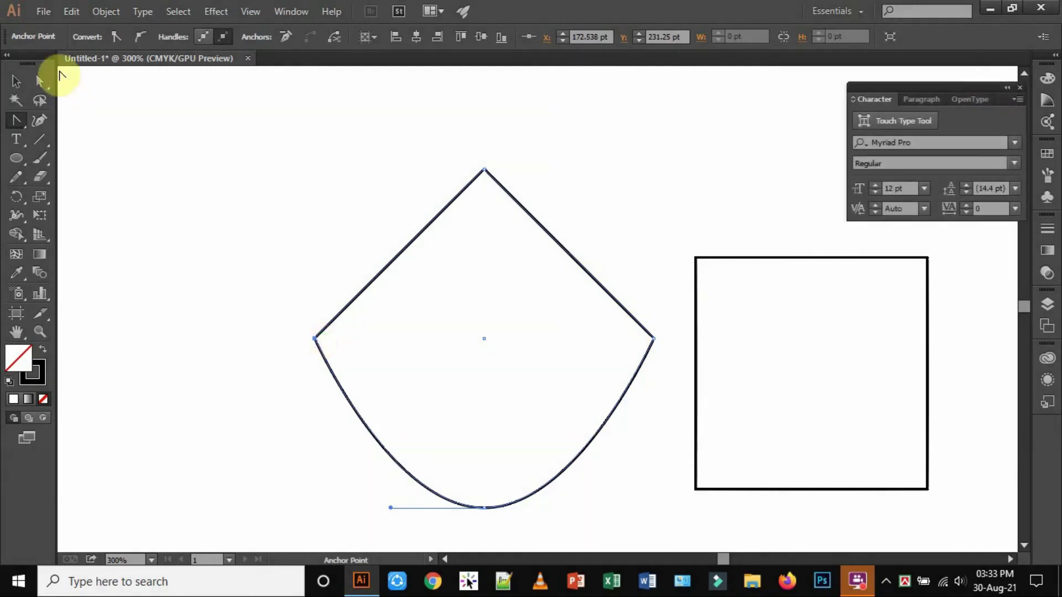
left_click(15, 82)
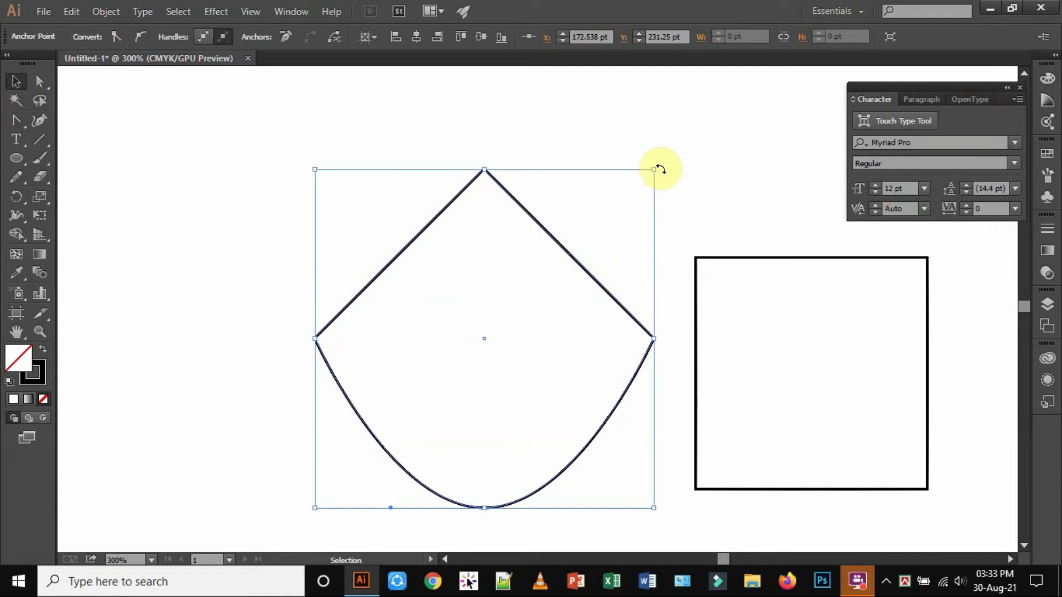
left_click_drag(658, 167, 414, 422)
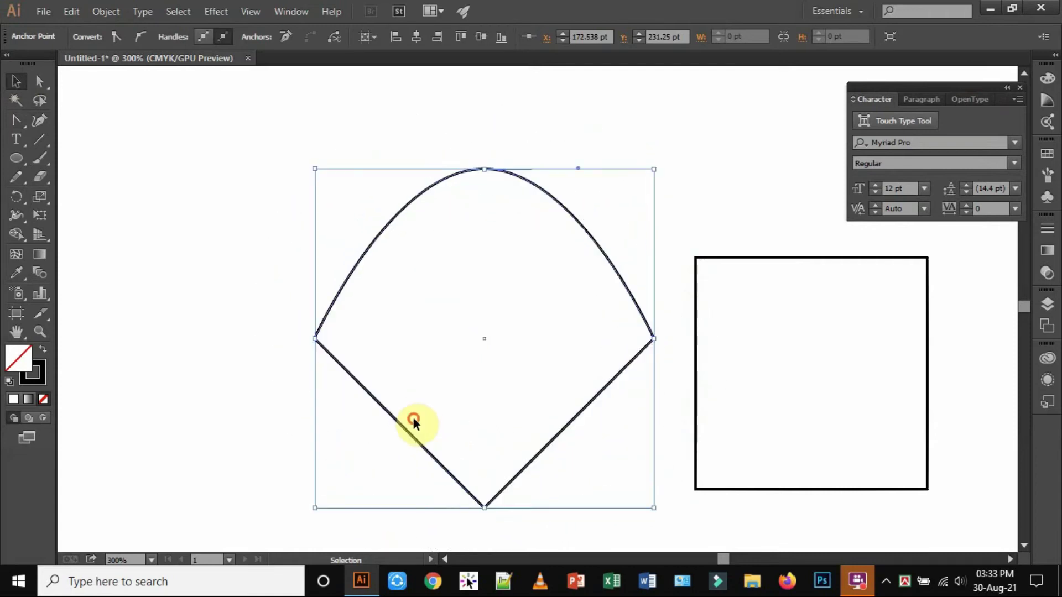
left_click(770, 203)
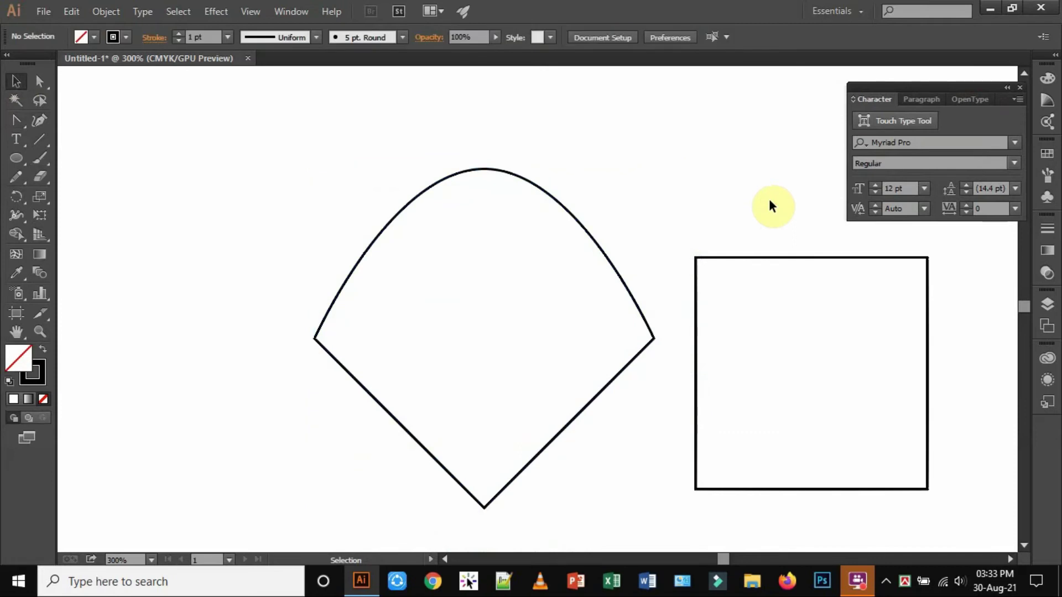
key("ctrl+z")
key("ctrl+z")
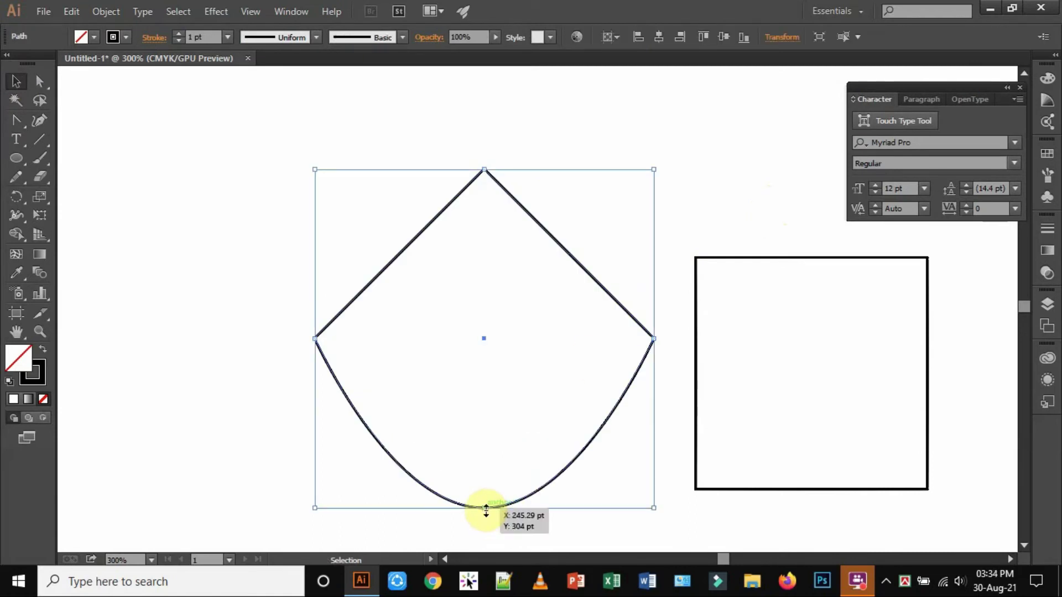
Convert the shape's bottom anchor point to a corner point, and rotate the resulting diamond 45° counterclockwise into an upright square
left_click(22, 119)
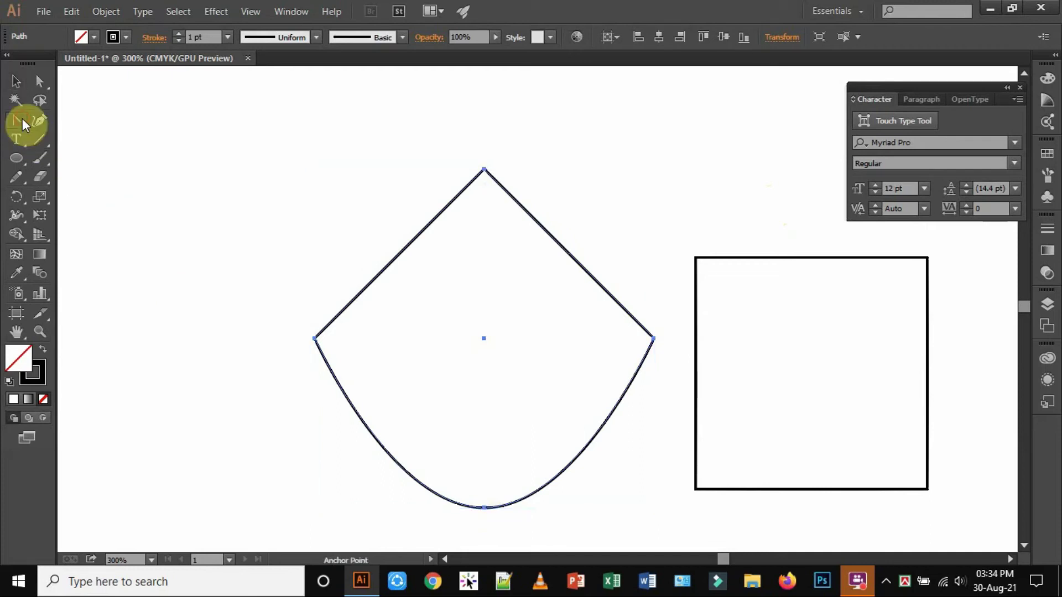
left_click(484, 508)
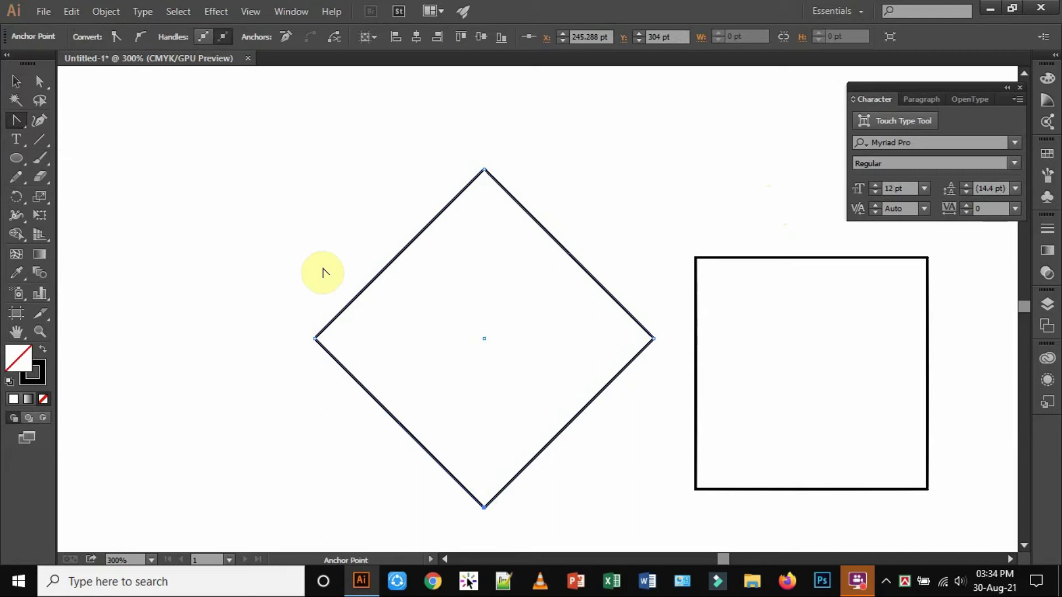
left_click(19, 80)
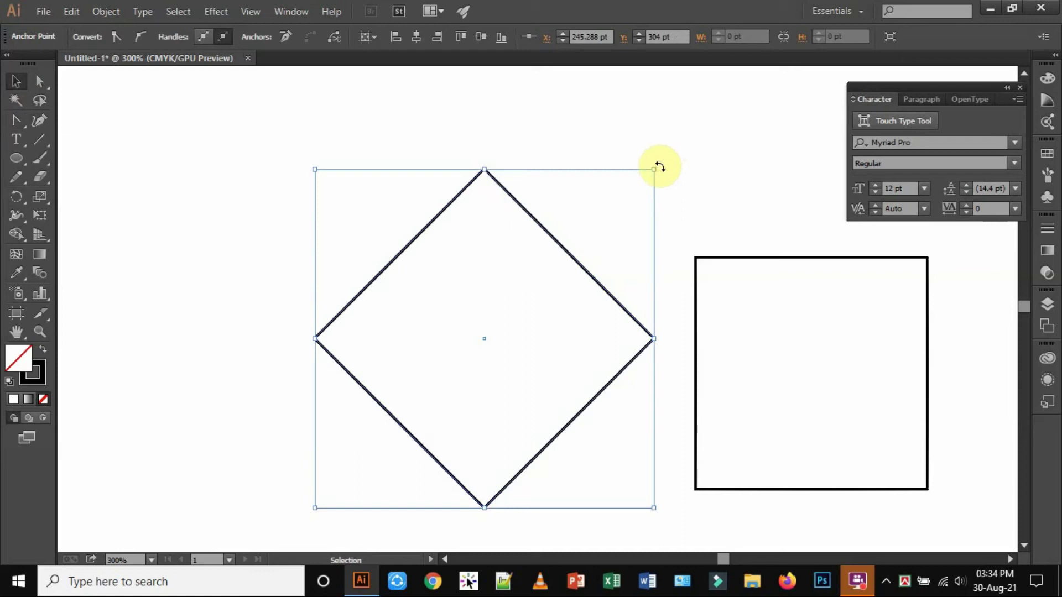
left_click_drag(659, 166, 465, 160)
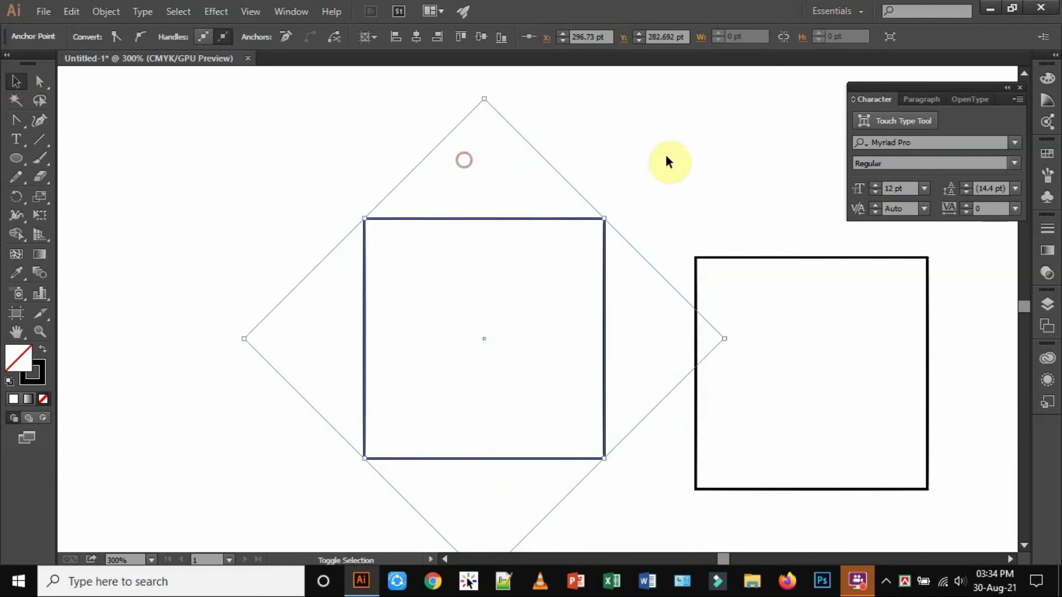
left_click(668, 159)
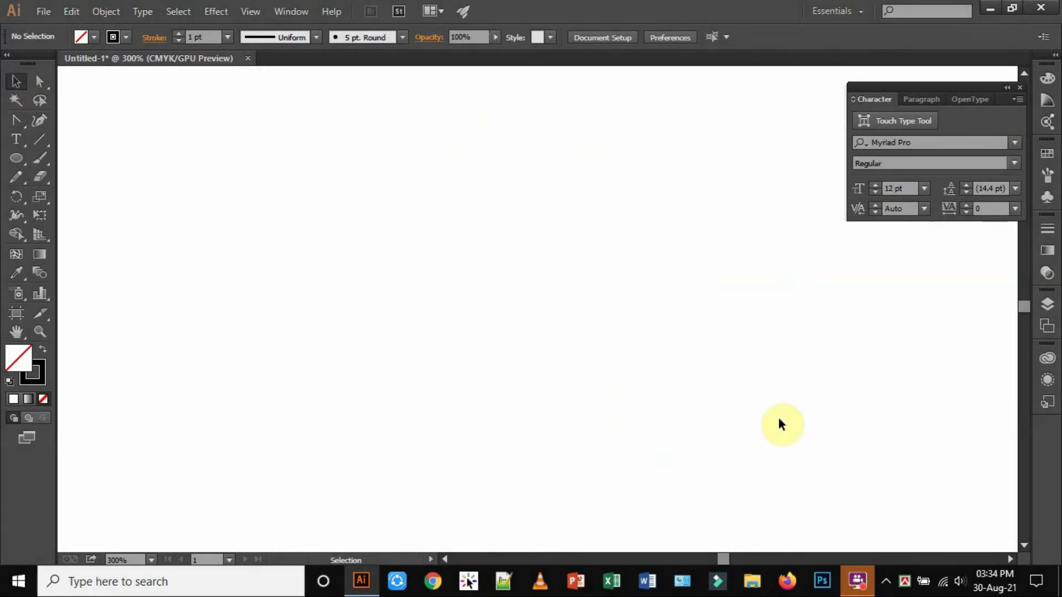
Draw an octagon with the Polygon tool, move it near the middle of the canvas, and deselect it
left_click(25, 162)
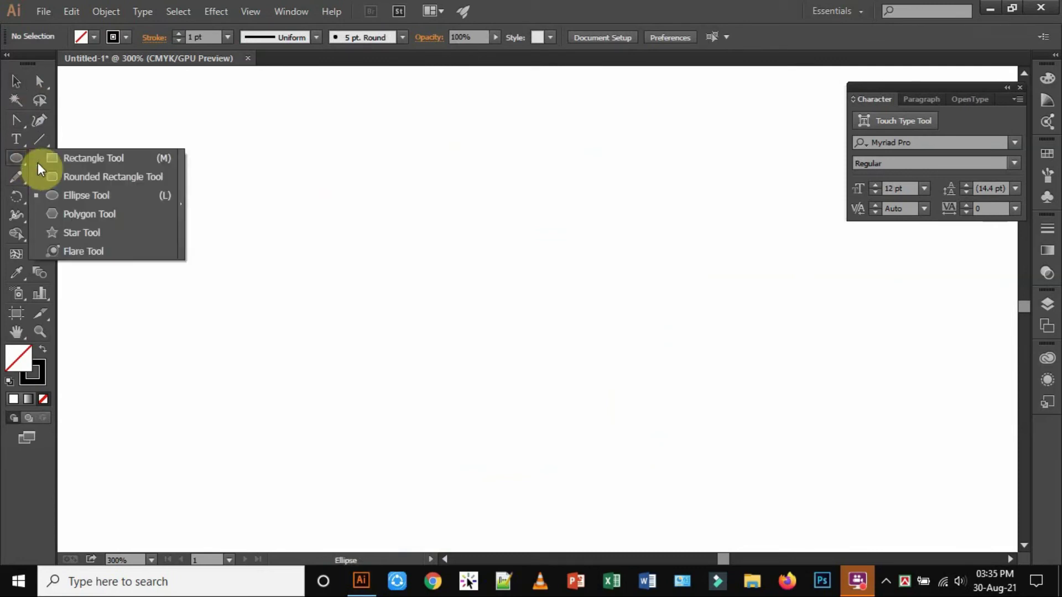
left_click(111, 214)
left_click_drag(375, 219, 480, 318)
left_click(15, 82)
left_click_drag(412, 102, 589, 238)
left_click(874, 408)
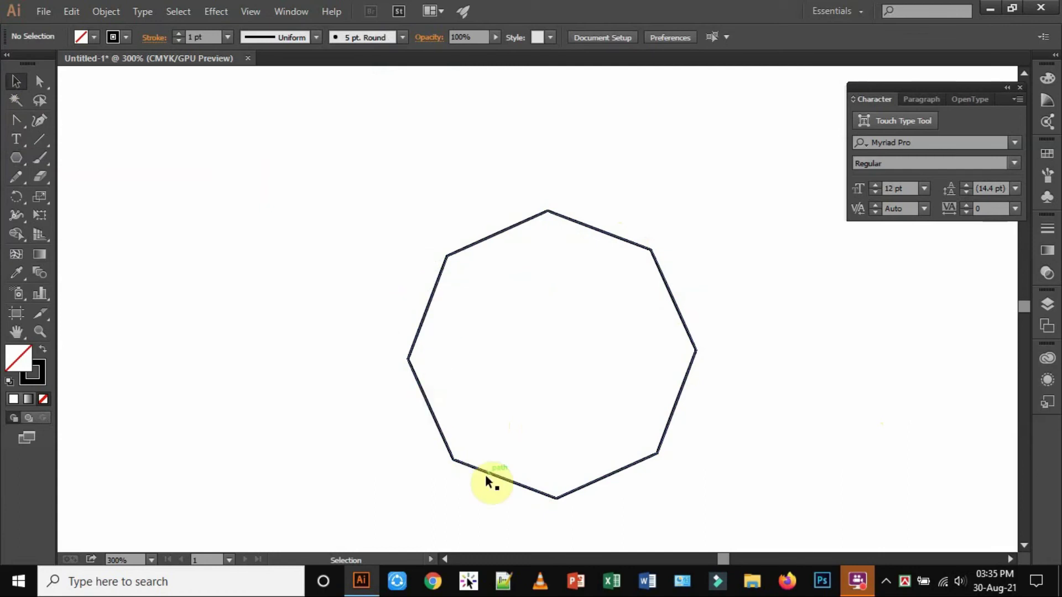
left_click(685, 383)
left_click(301, 346)
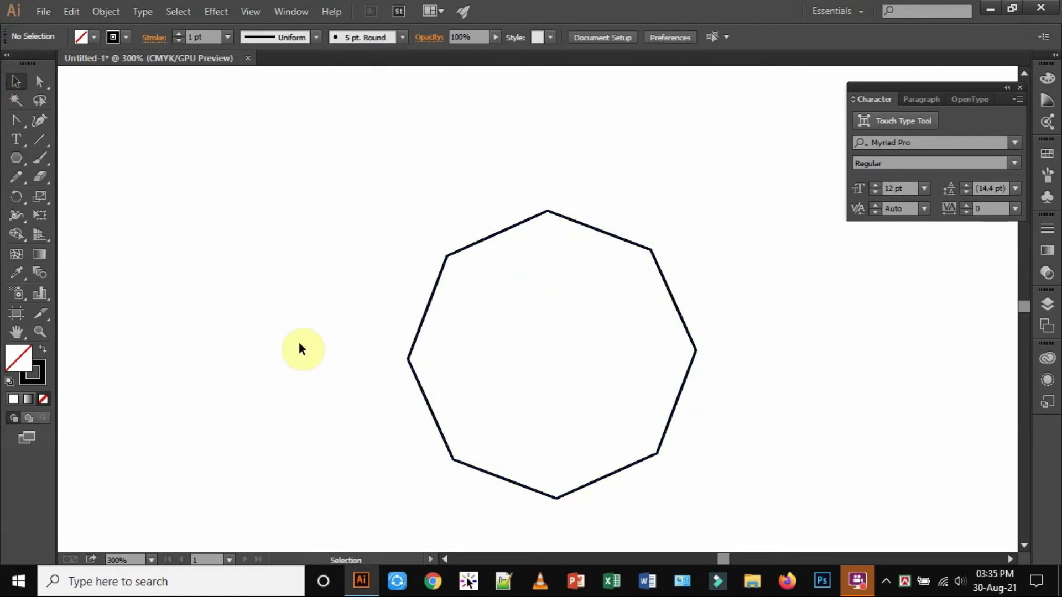
Create a hexagon to the left of the octagon with the Polygon tool, using a 75 pt radius and 6 sides
left_click(21, 159)
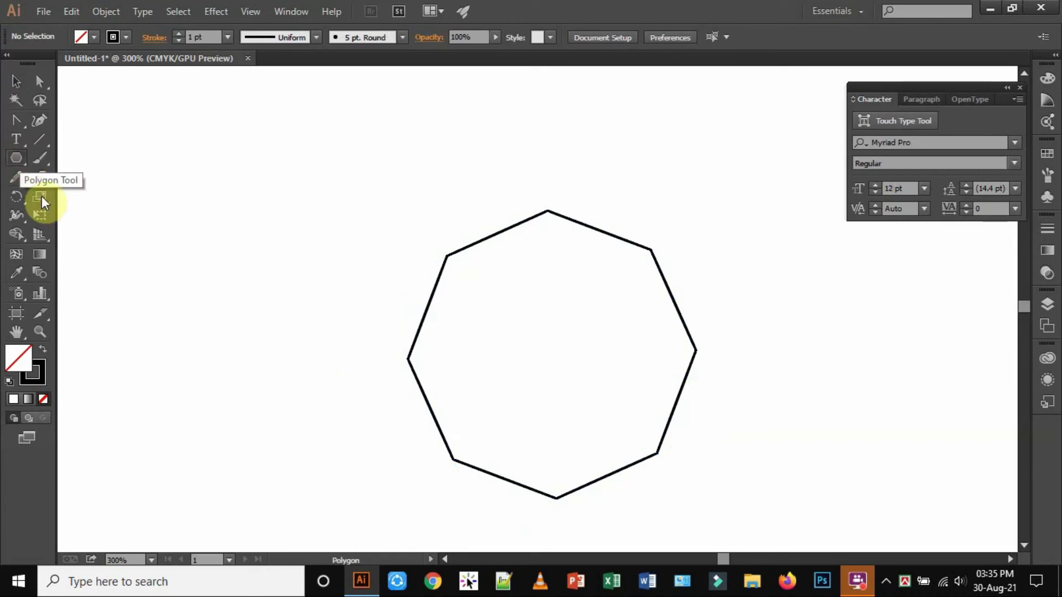
left_click(225, 297)
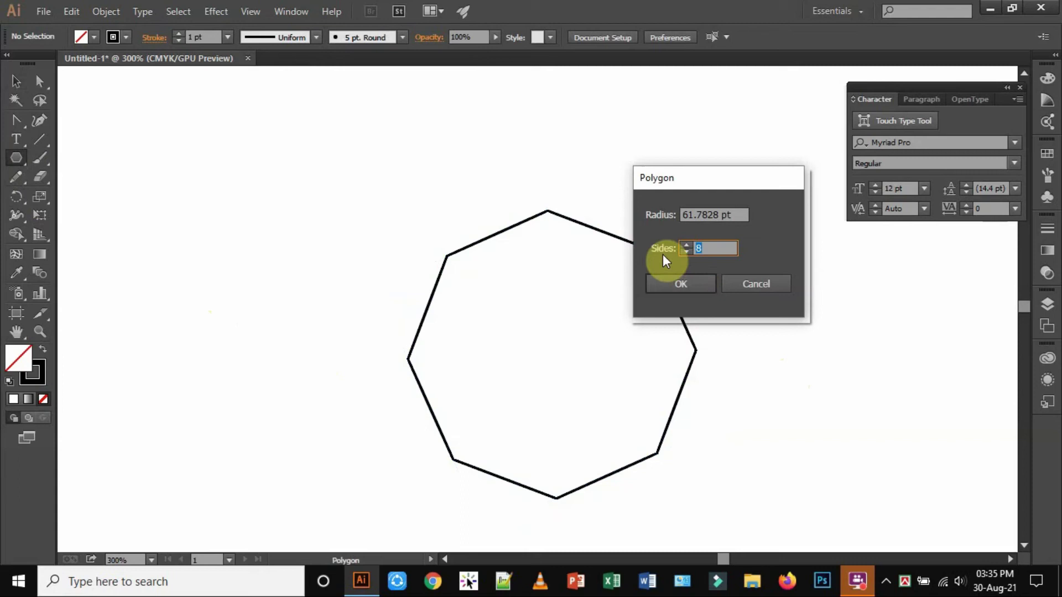
left_click(721, 247)
double_click(720, 247)
left_click(741, 215)
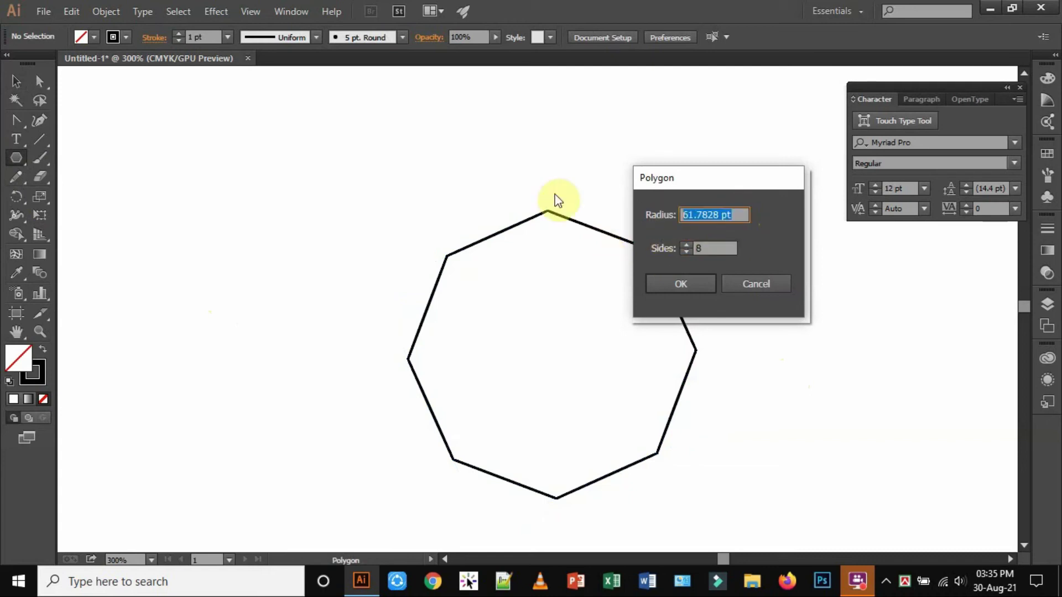
type("75")
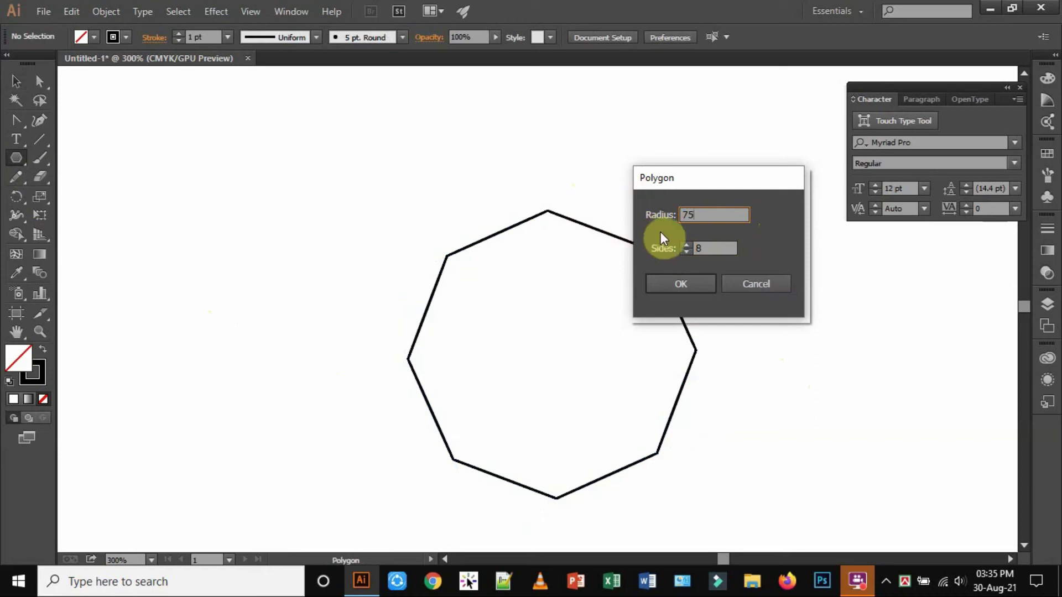
left_click(707, 248)
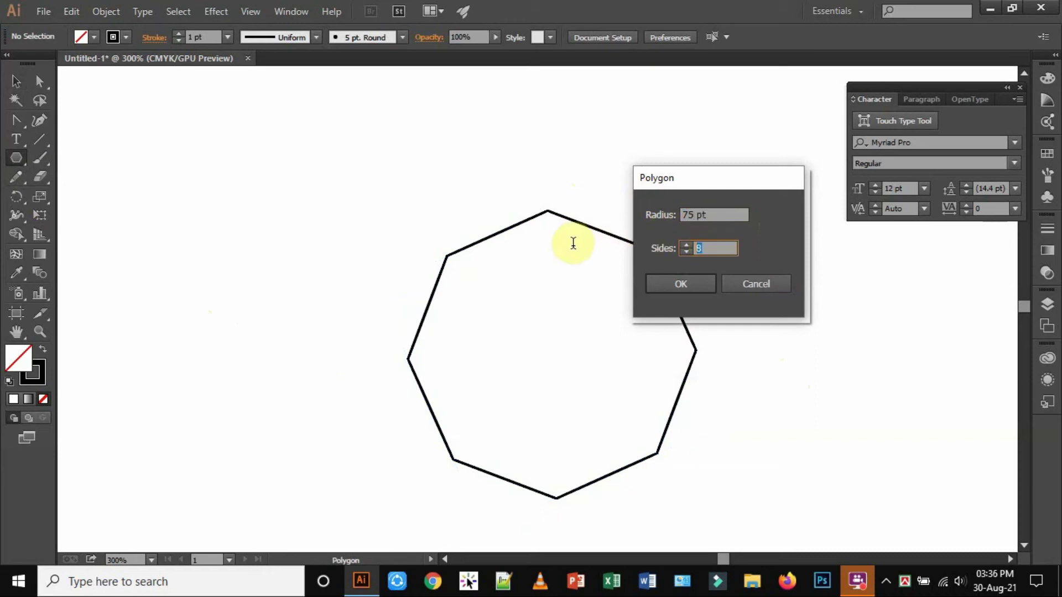
type("6")
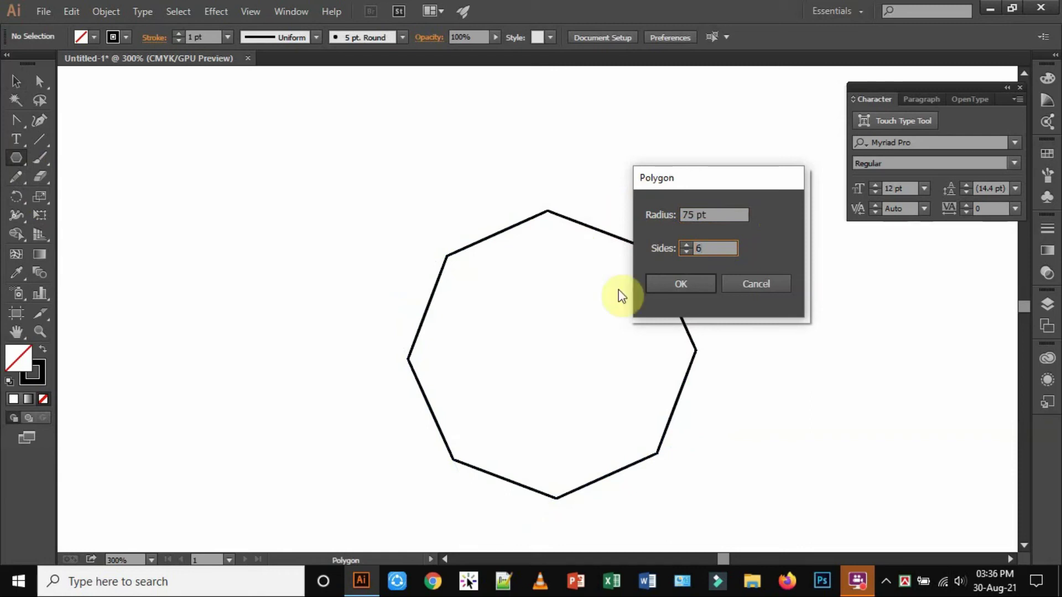
left_click(682, 284)
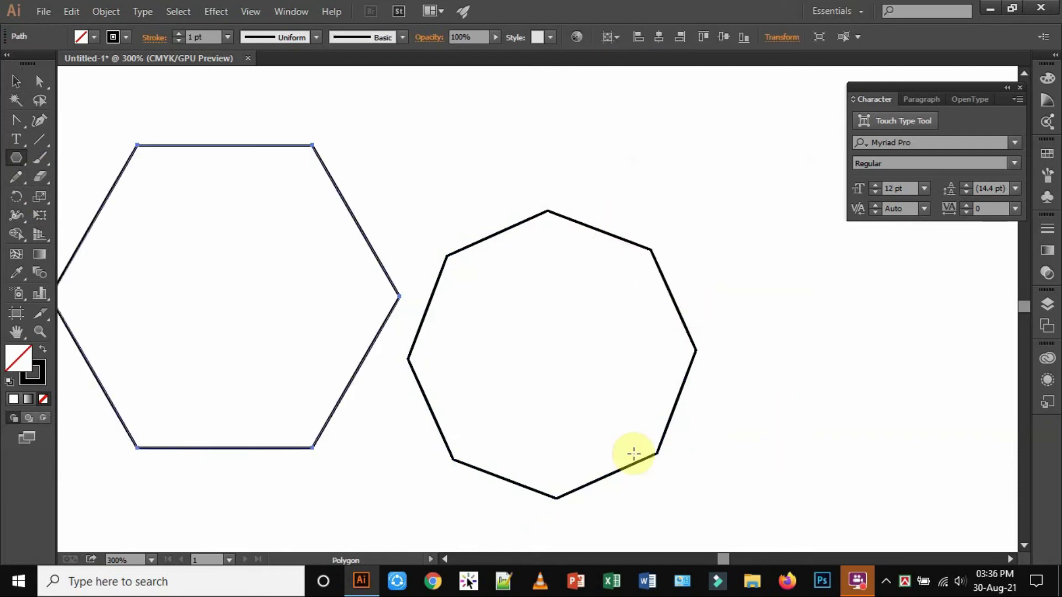
Move the hexagon so that it overlaps the right part of the octagon, and deselect it
left_click(21, 82)
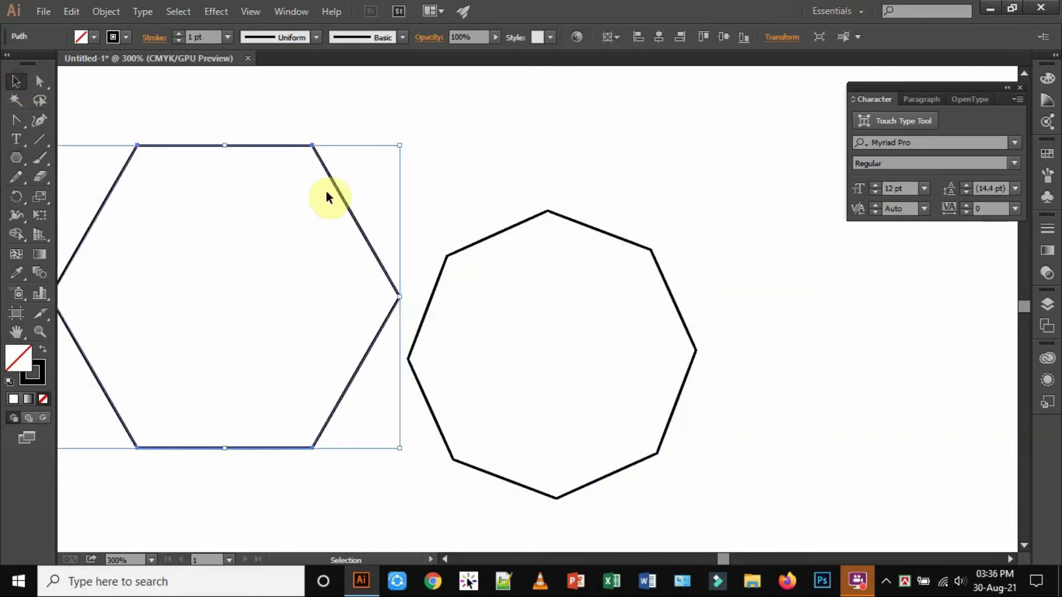
left_click_drag(335, 185, 772, 240)
left_click(950, 321)
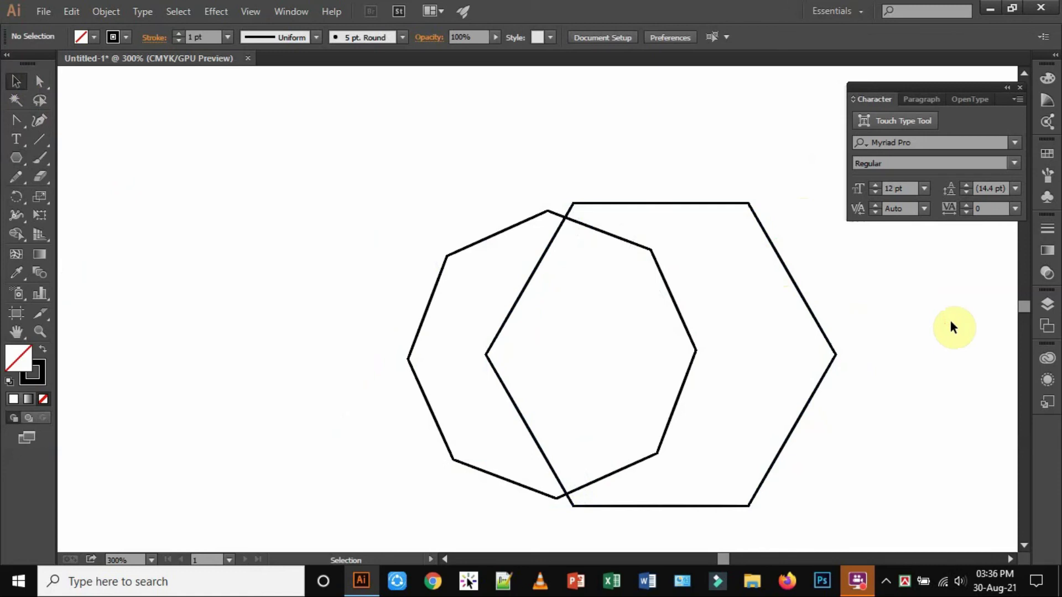
Draw a freehand polygon about 189 pt wide with the Polygon tool, raising its sides from six to eight and reducing them back to six
key("ctrl+minus")
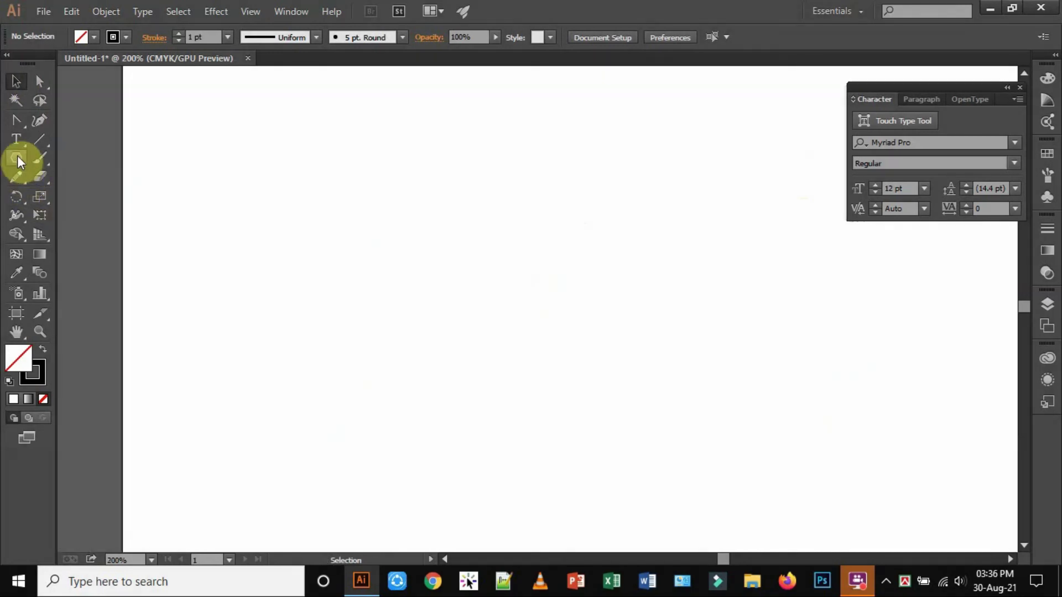
left_click(18, 157)
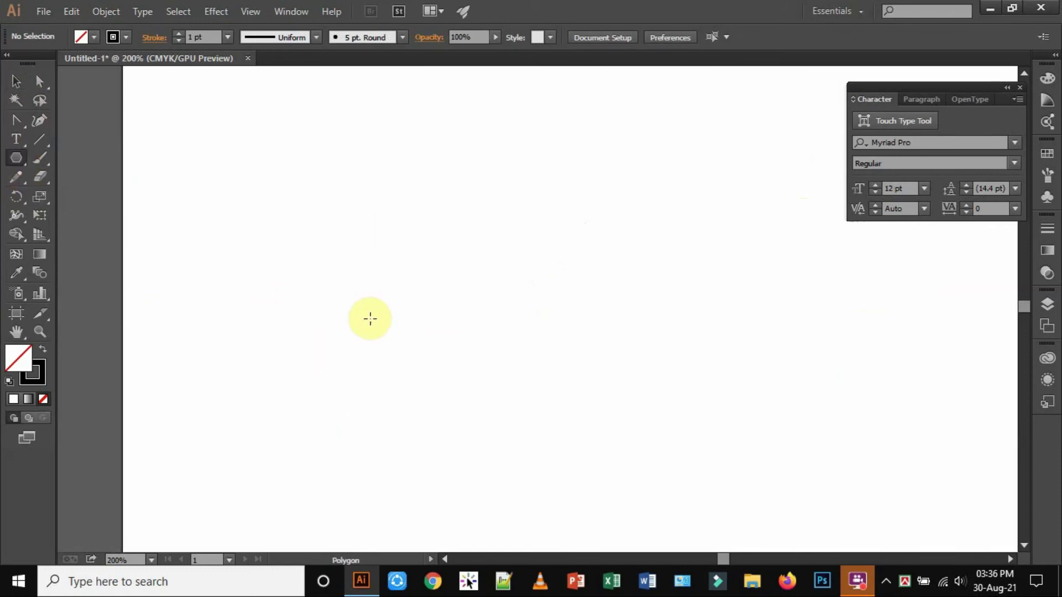
left_click(422, 265)
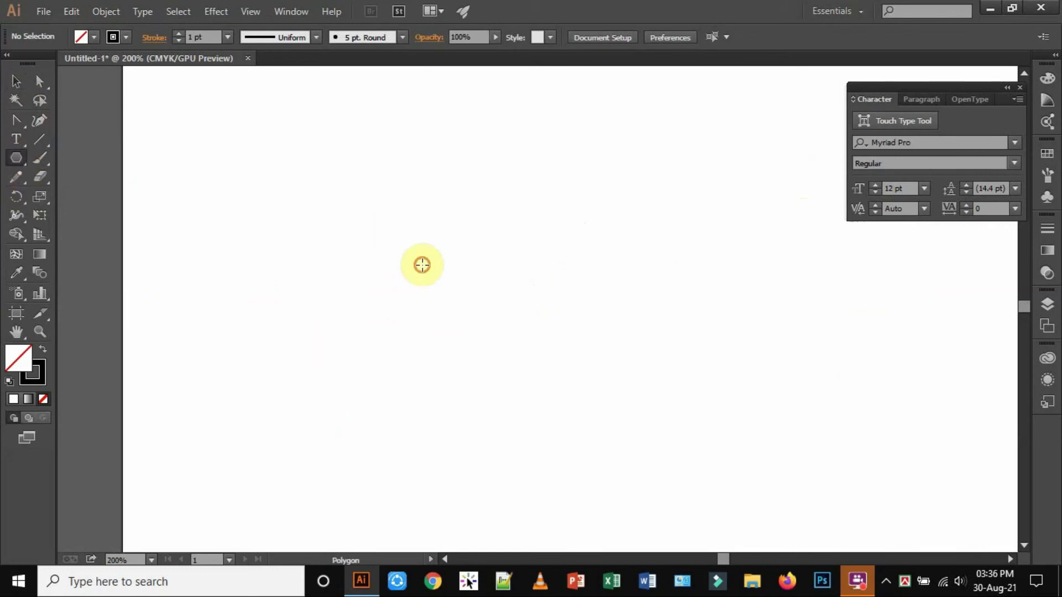
left_click_drag(422, 265, 466, 318)
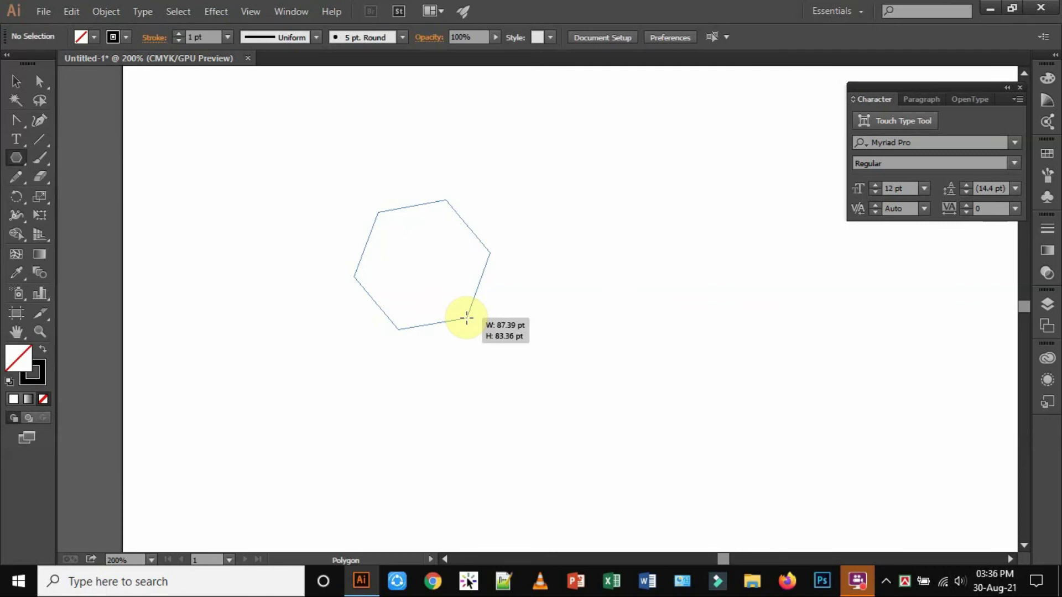
left_click_drag(466, 318, 466, 317)
key("Up")
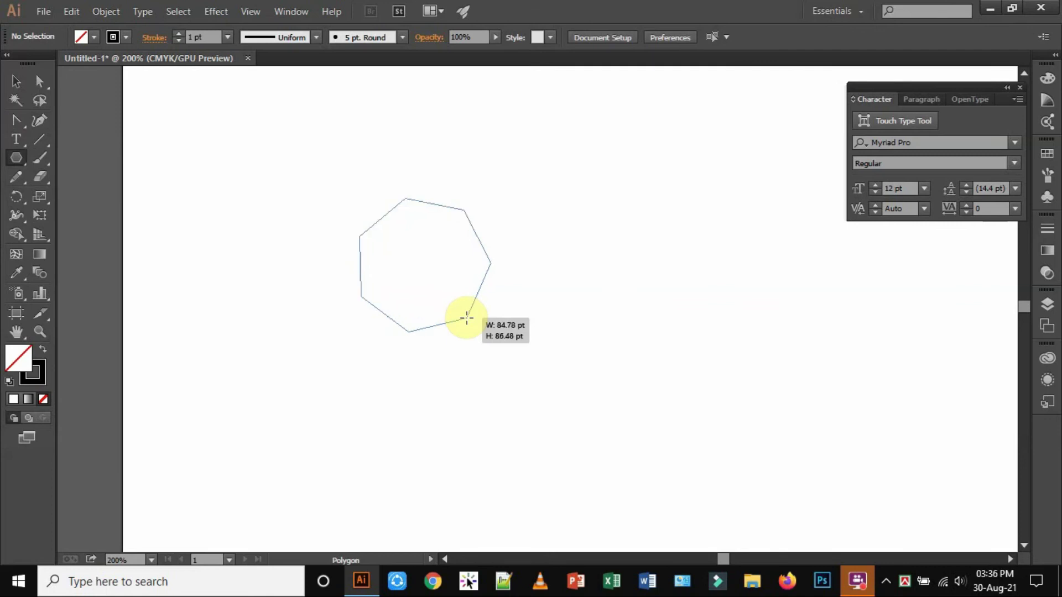
key("Up")
left_click_drag(466, 317, 529, 372)
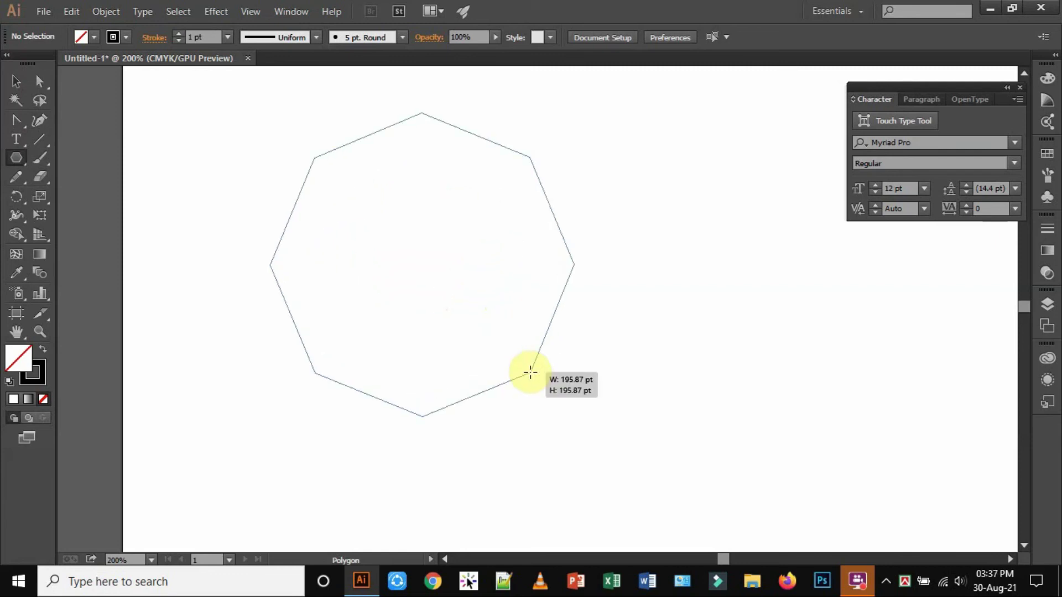
key("Down")
left_click_drag(530, 372, 529, 373)
key("Down")
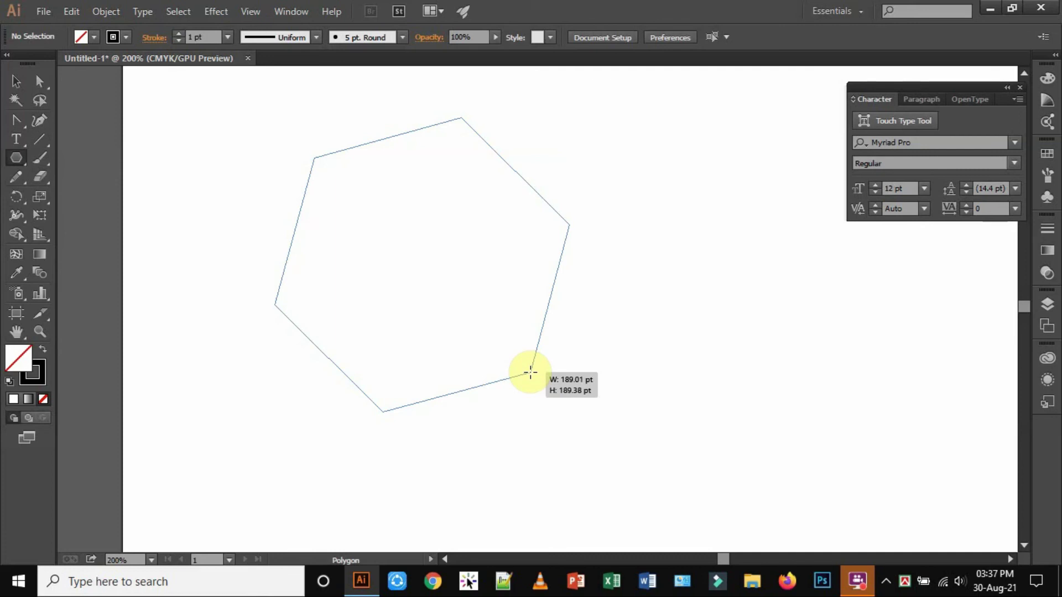
left_click_drag(530, 372, 530, 371)
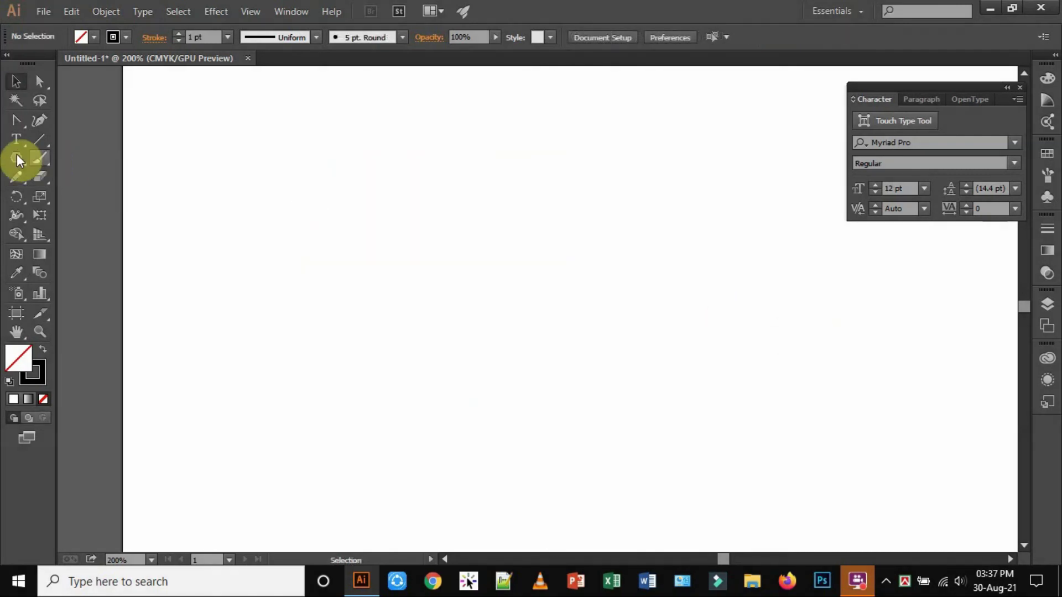
Create a star with the Star tool, using radii of 51.2652 pt and 25.6326 pt and 6 points
left_click(25, 160)
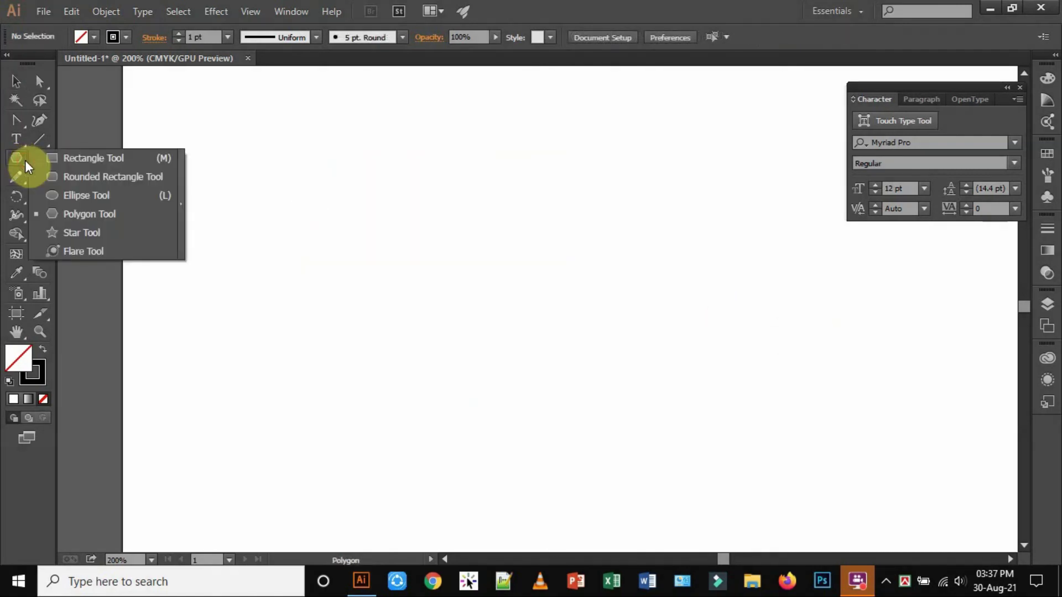
left_click(115, 231)
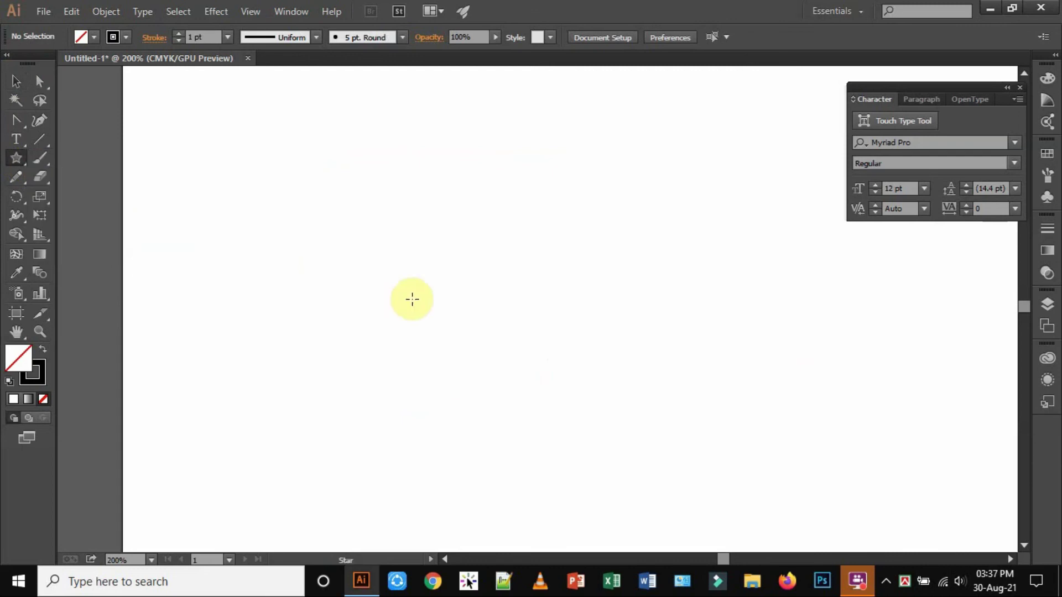
left_click(403, 232)
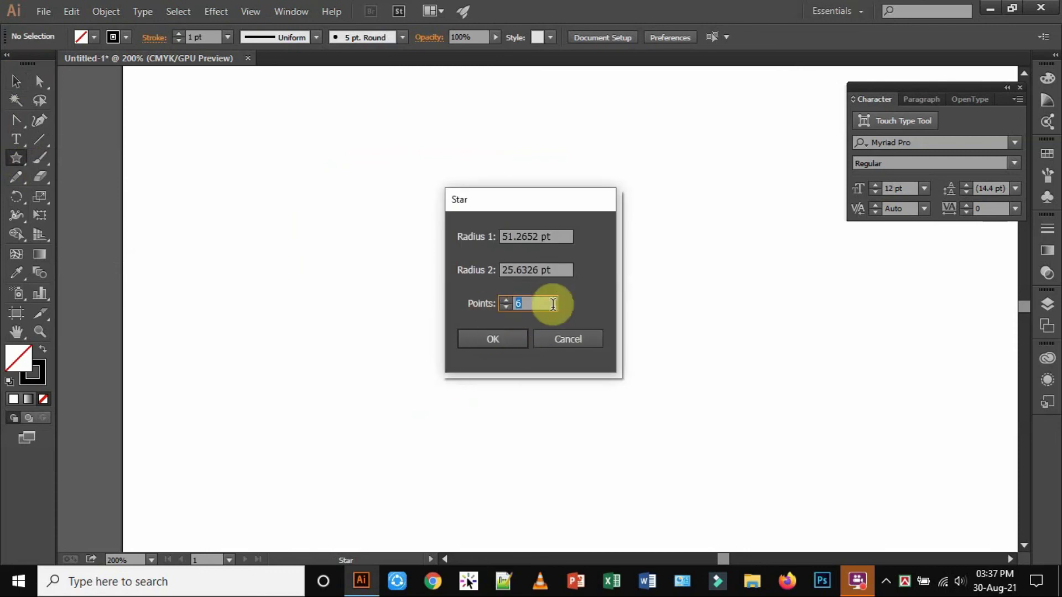
left_click(490, 339)
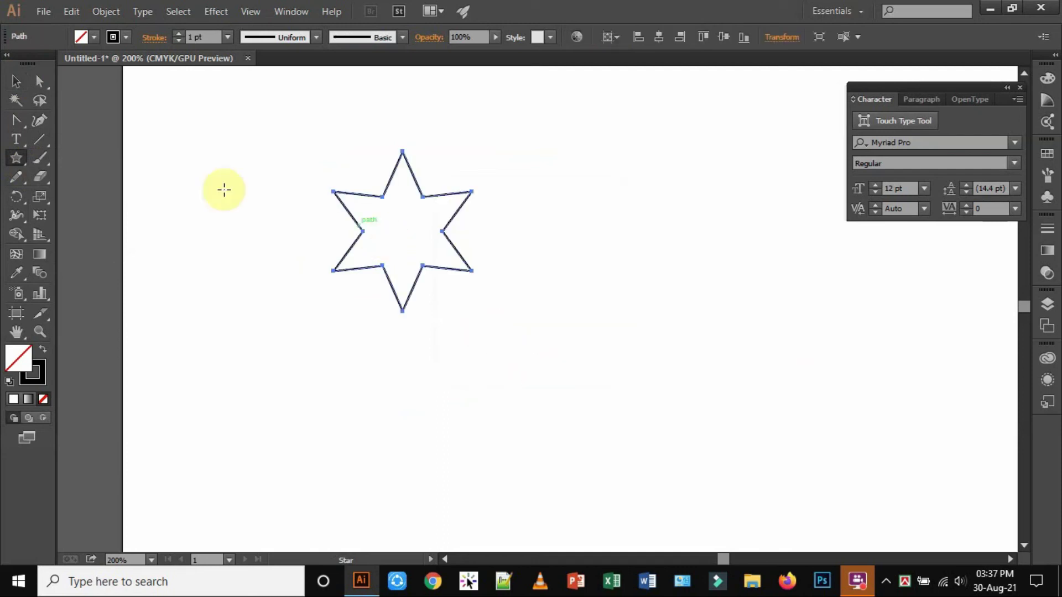
Enlarge the six-pointed star to about twice its size from its lower-right corner, and deselect it
left_click(17, 80)
left_click_drag(473, 311, 770, 497)
left_click(733, 365)
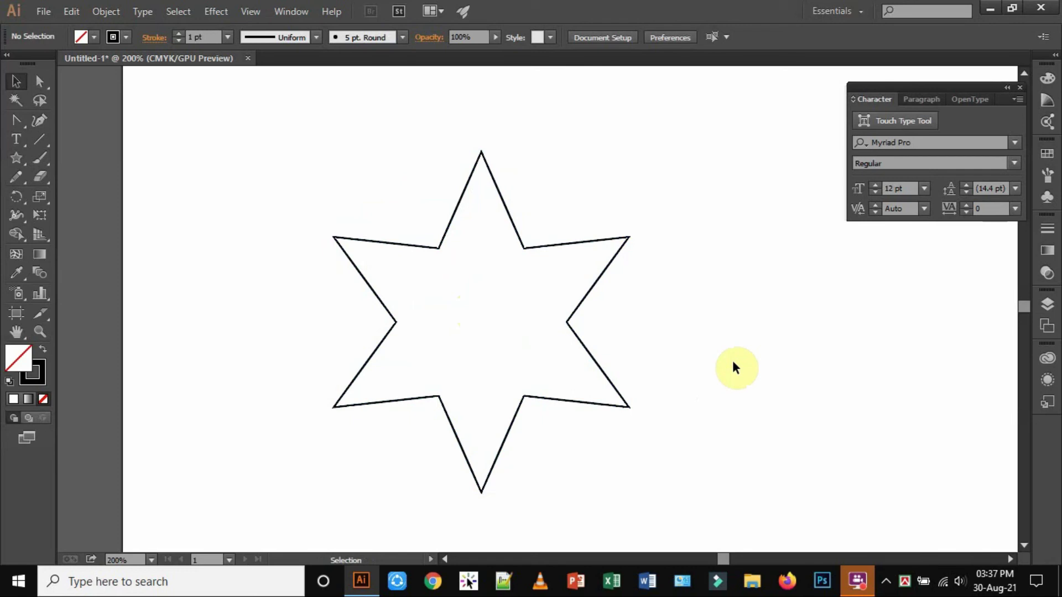
Create a second star with 8 points and radii of 51.2652 pt and 25.6326 pt, to the right of the six-pointed star
left_click(16, 159)
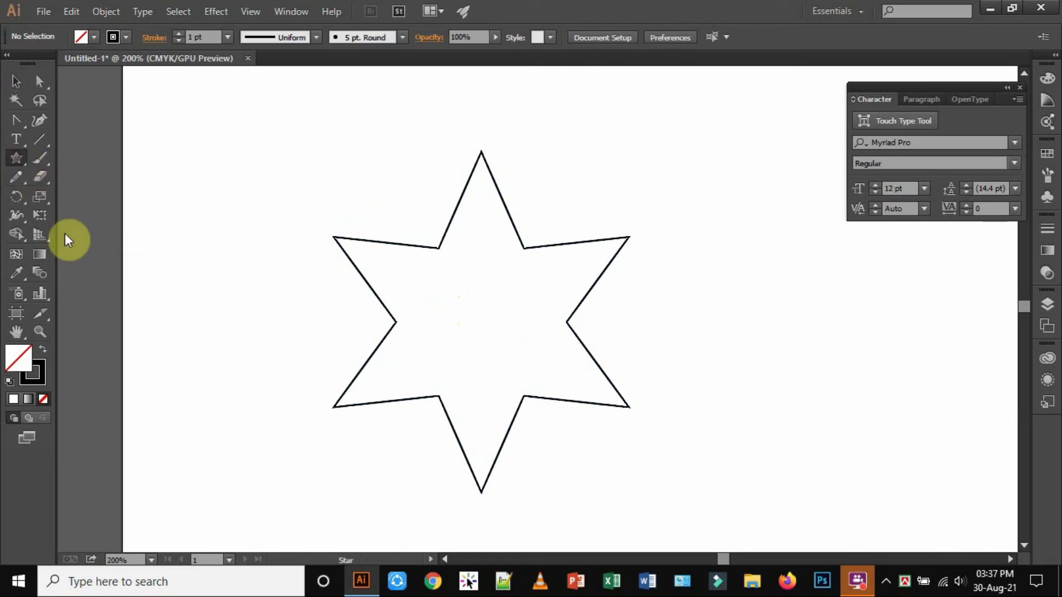
left_click(710, 297)
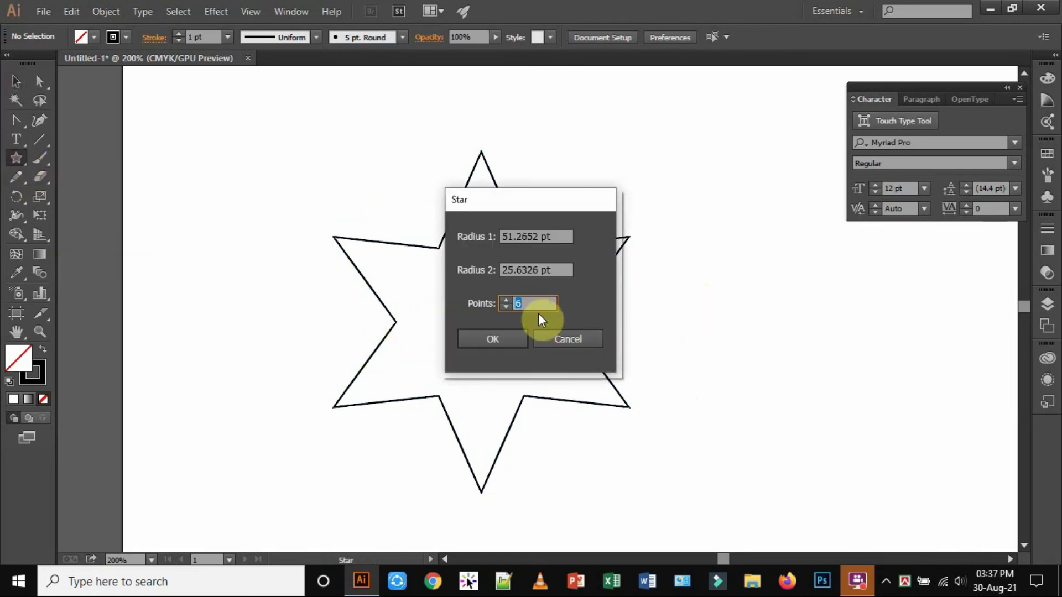
type("8")
left_click(497, 340)
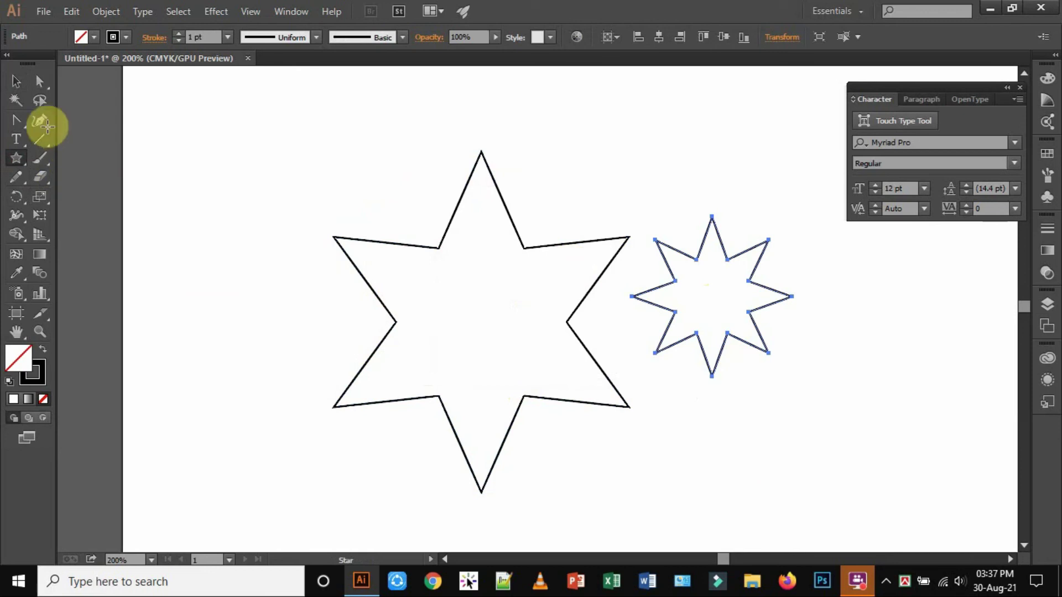
Enlarge the eight-pointed star to nearly twice its size from its lower-right corner, and deselect it
left_click(16, 81)
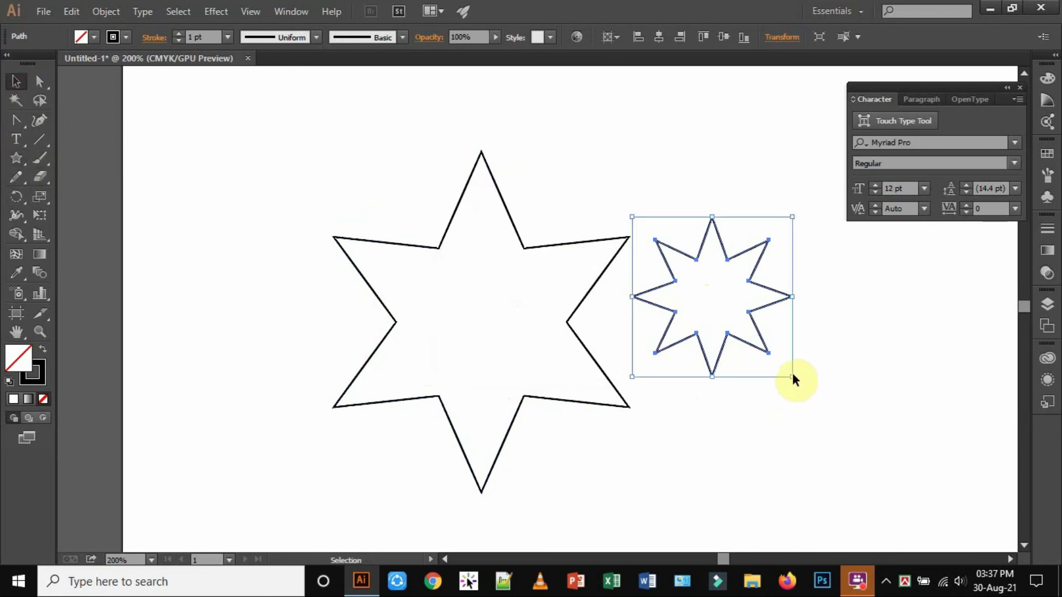
left_click_drag(792, 374, 924, 514)
left_click(970, 414)
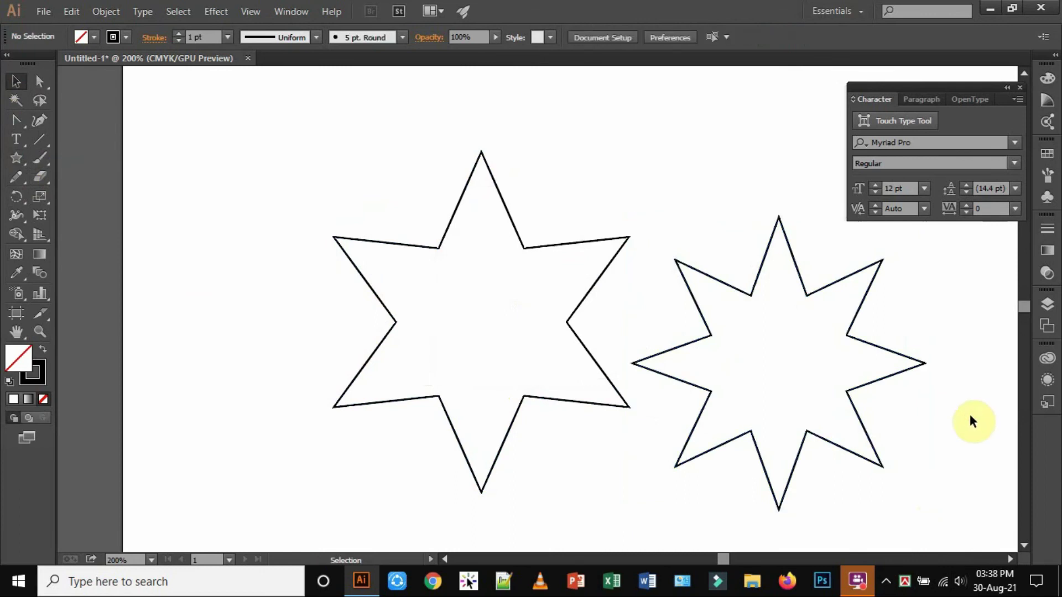
Delete the eight-pointed star and the six-pointed star
left_click(807, 294)
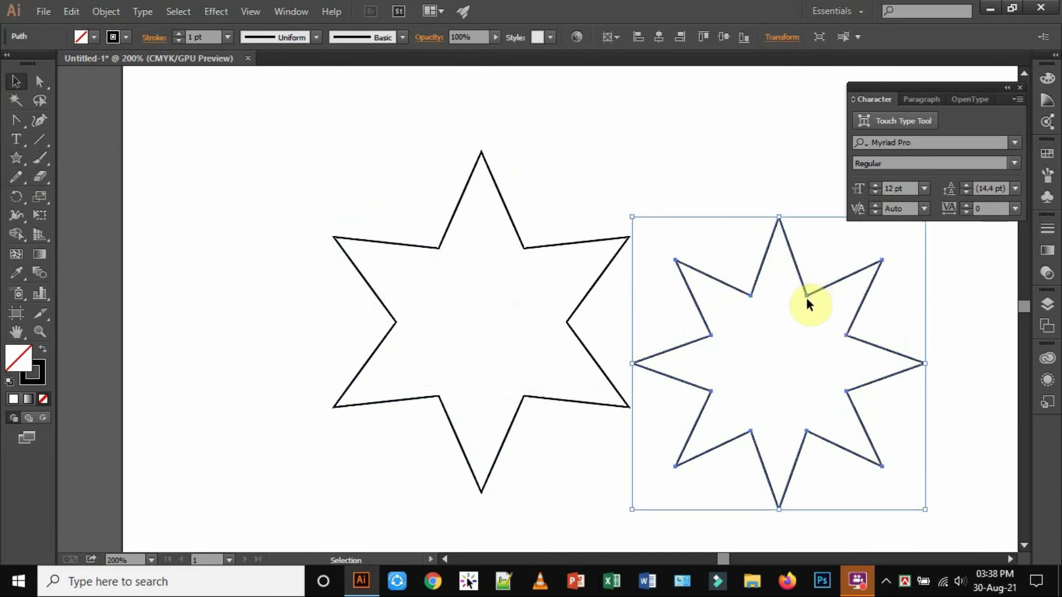
key("Delete")
left_click(625, 237)
key("Delete")
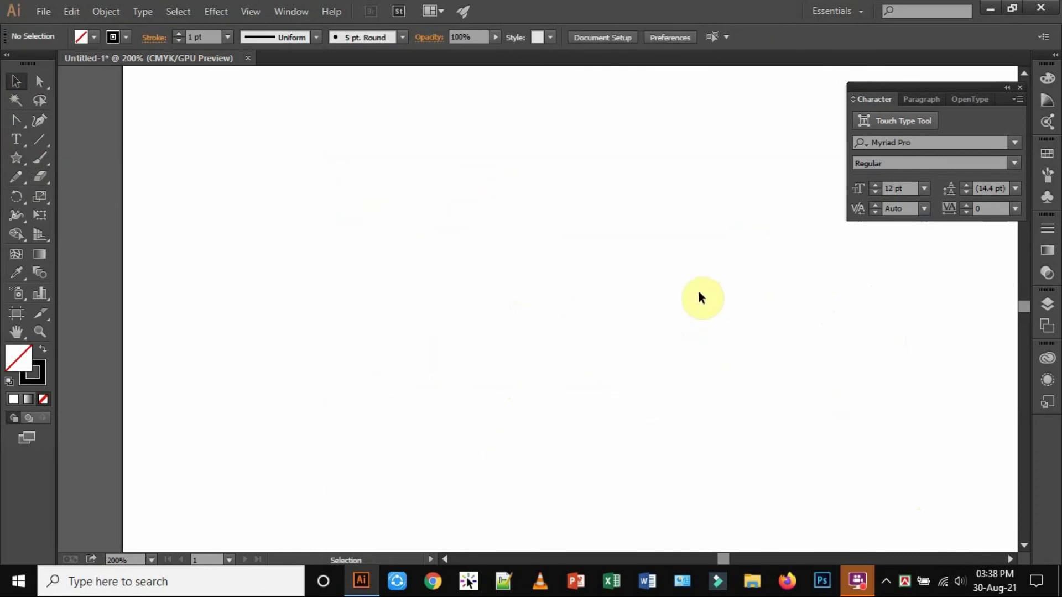
Draw a freehand star about 160 pt wide with the Star tool, reducing its points from eight to seven and raising them to nine
left_click(17, 162)
left_click_drag(421, 221, 500, 317)
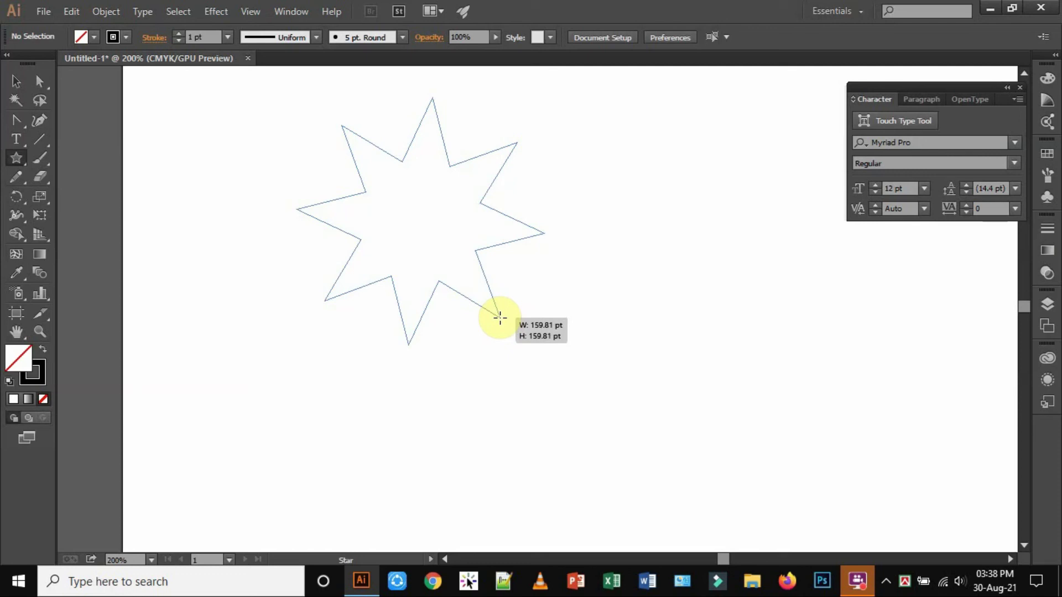
left_click_drag(499, 317, 500, 317)
key("Down")
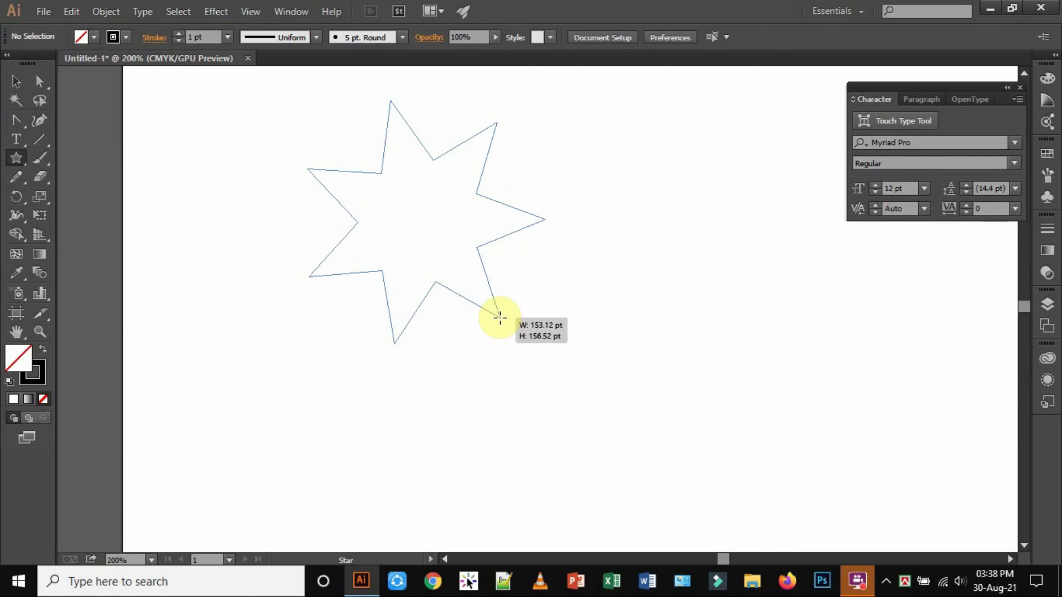
key("Up")
left_click_drag(499, 317, 499, 317)
key("Up")
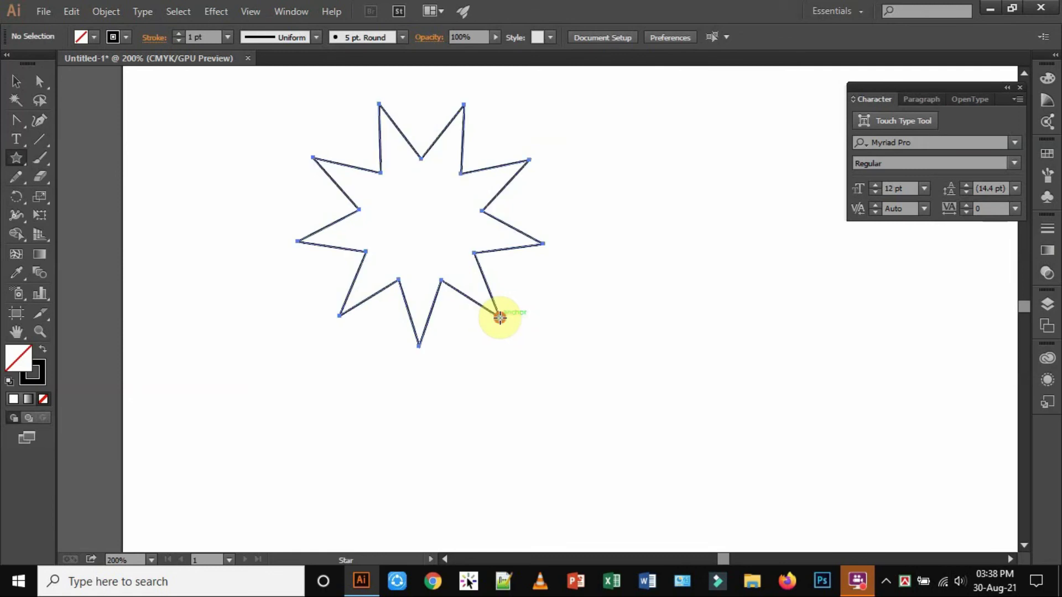